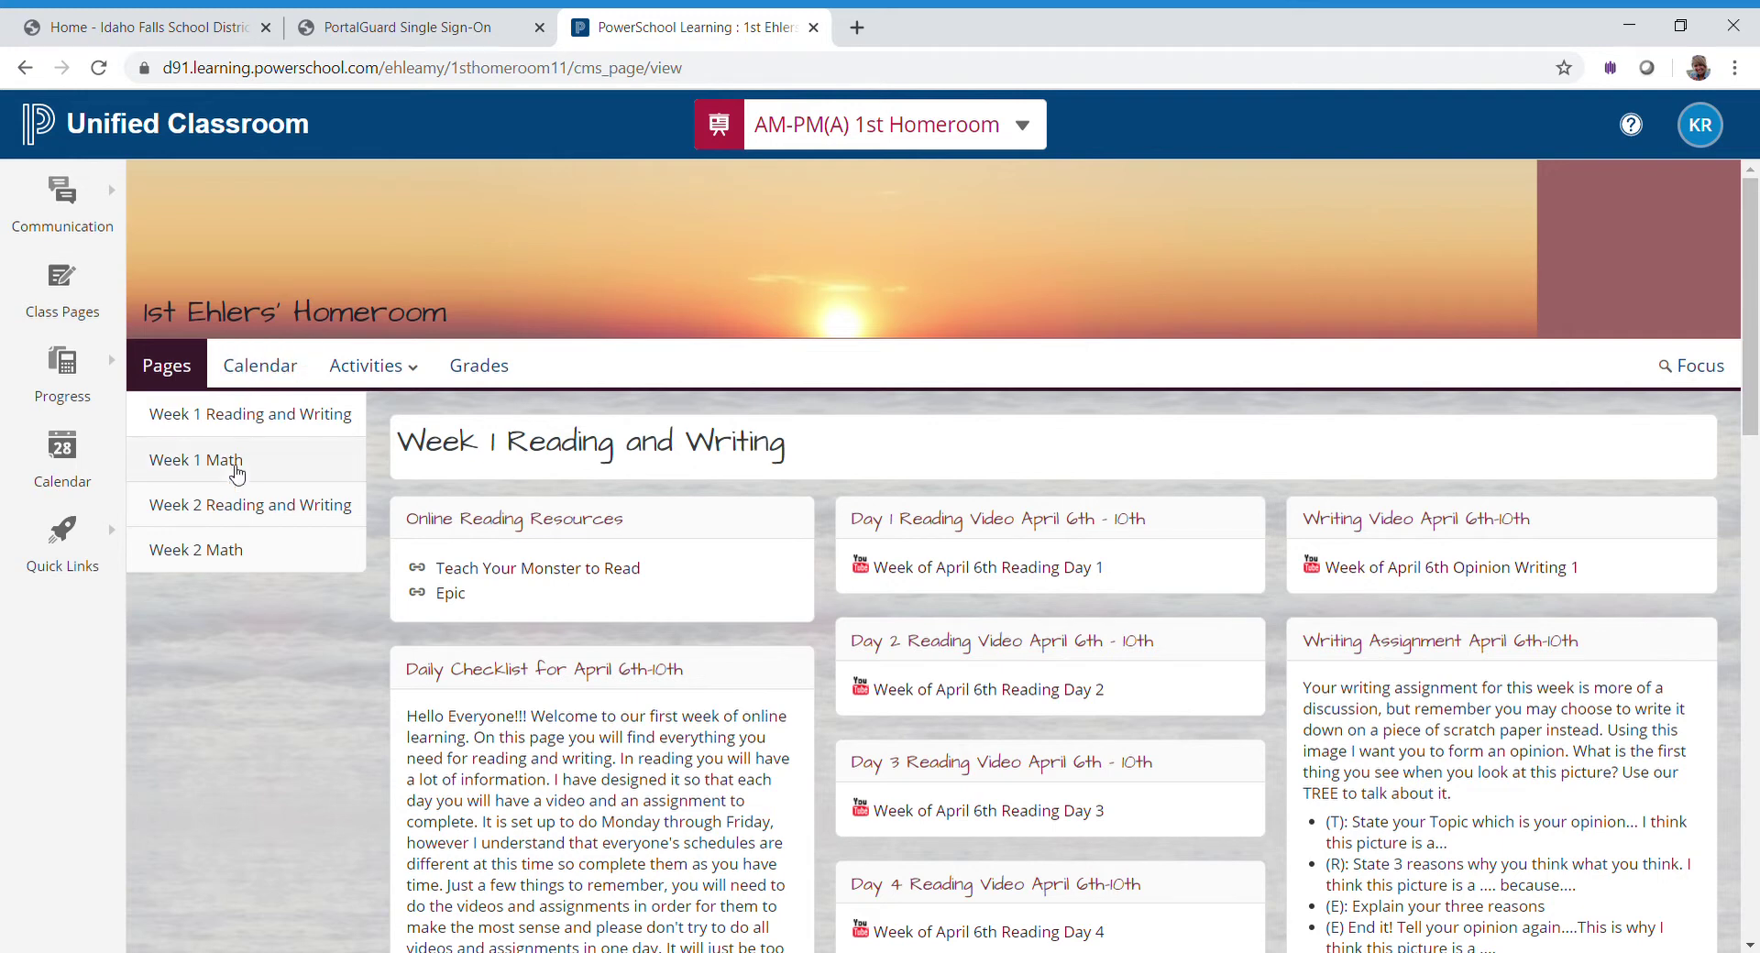
# - Open the Week 2 Reading and Writing page and read its April 13th-17th checklist through the MAY DO list
pyautogui.click(236, 523)
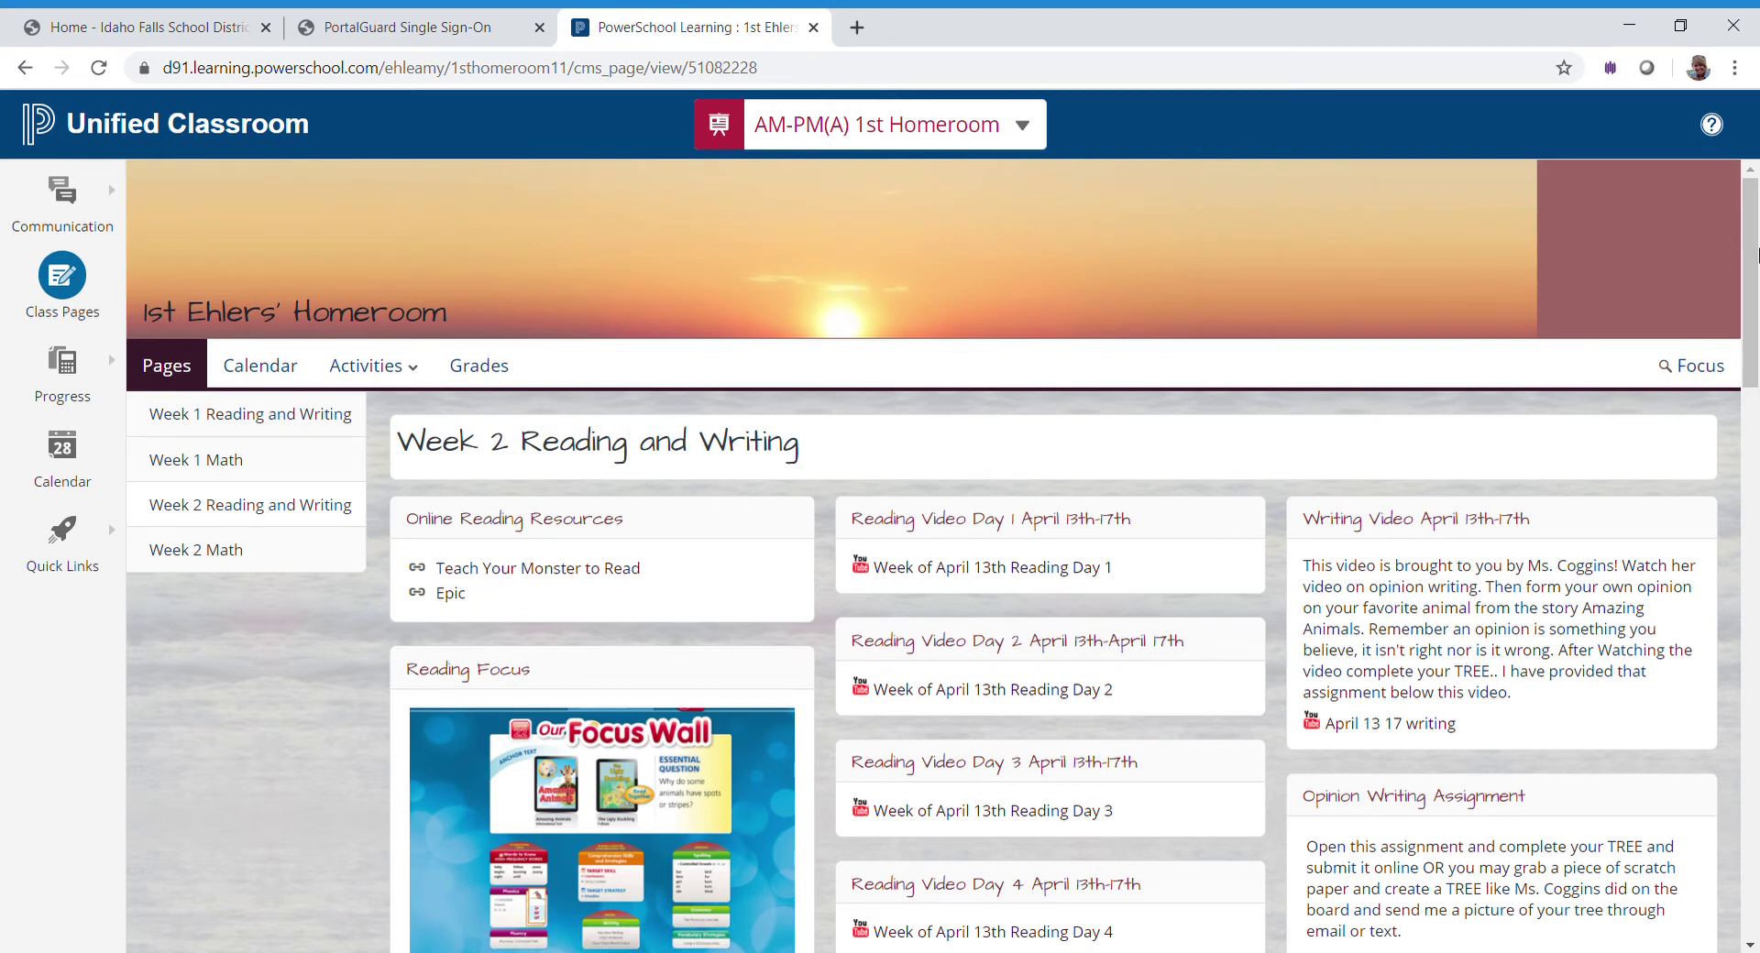
pyautogui.moveTo(1755, 254); pyautogui.dragTo(1751, 356)
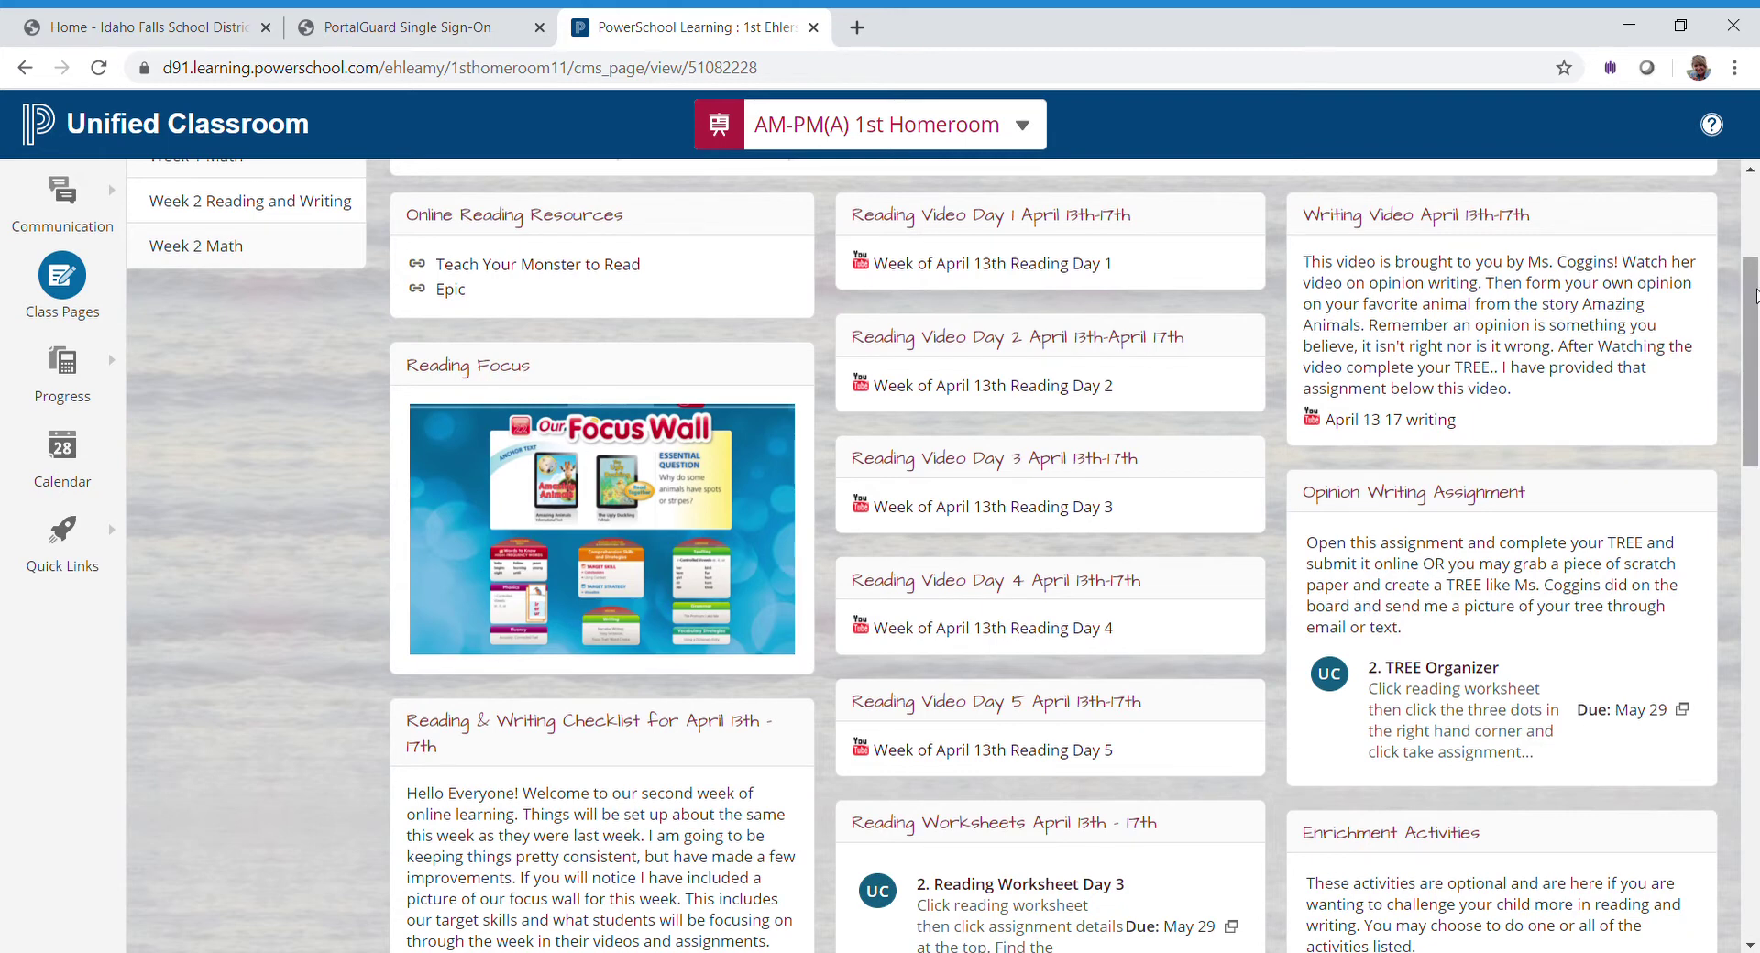
pyautogui.moveTo(1751, 318); pyautogui.dragTo(1751, 401)
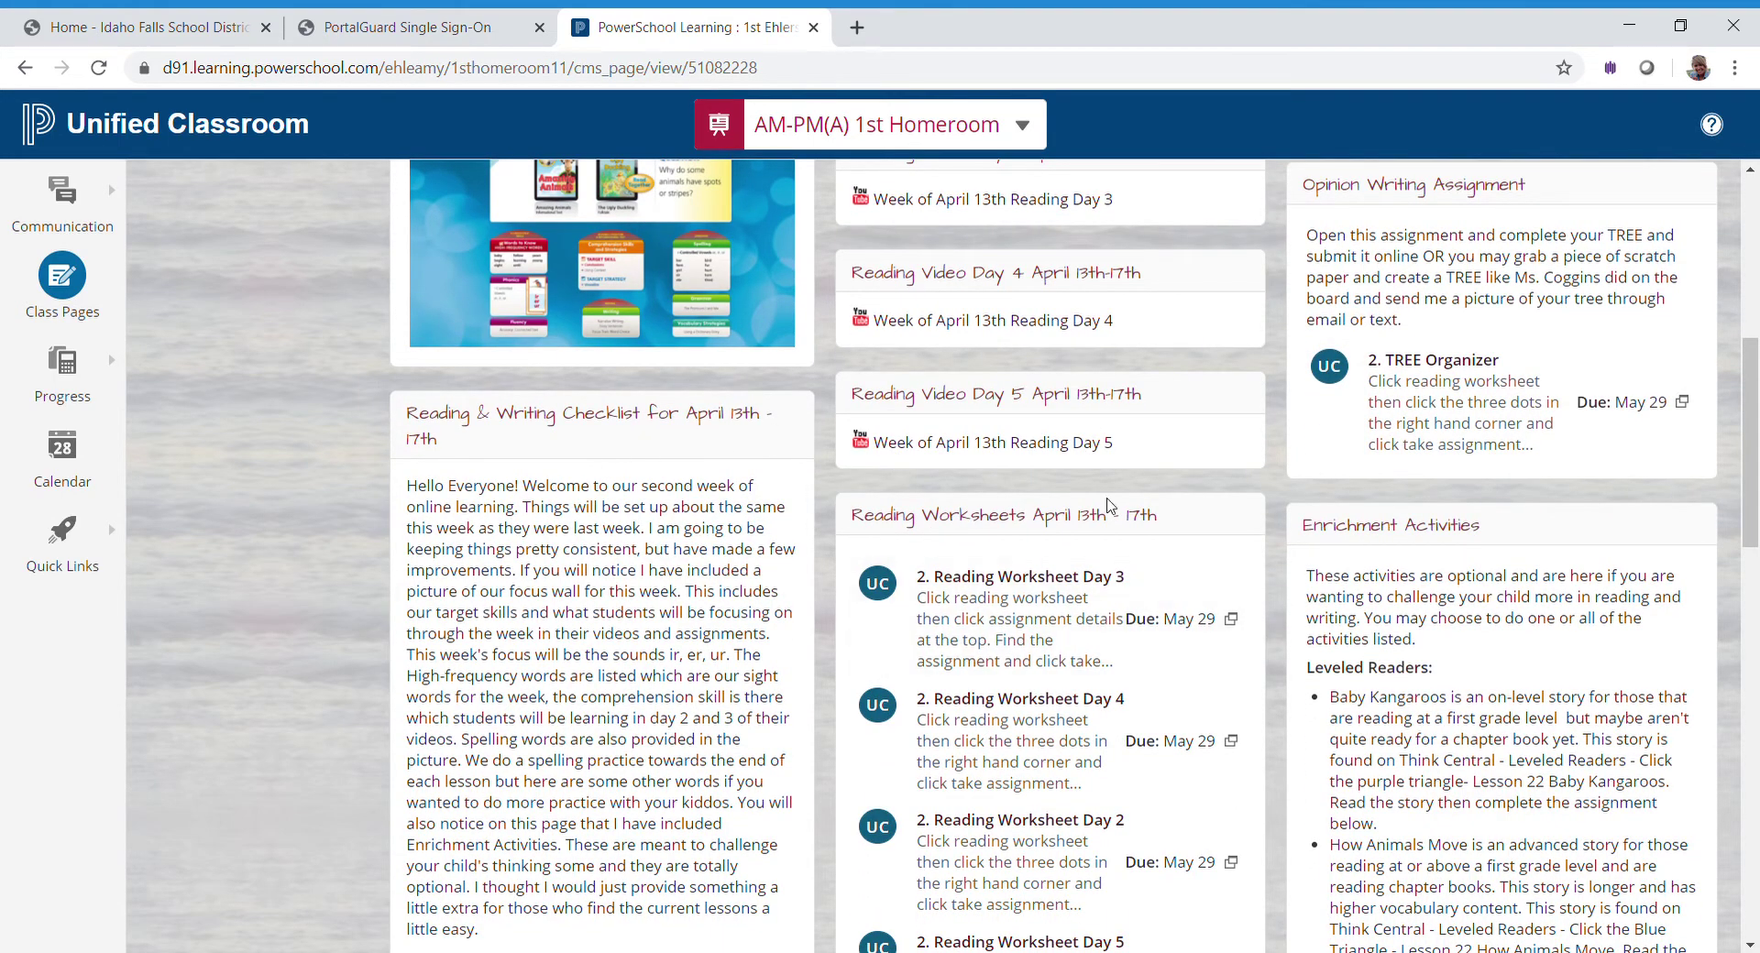
pyautogui.moveTo(1745, 397); pyautogui.dragTo(1737, 539)
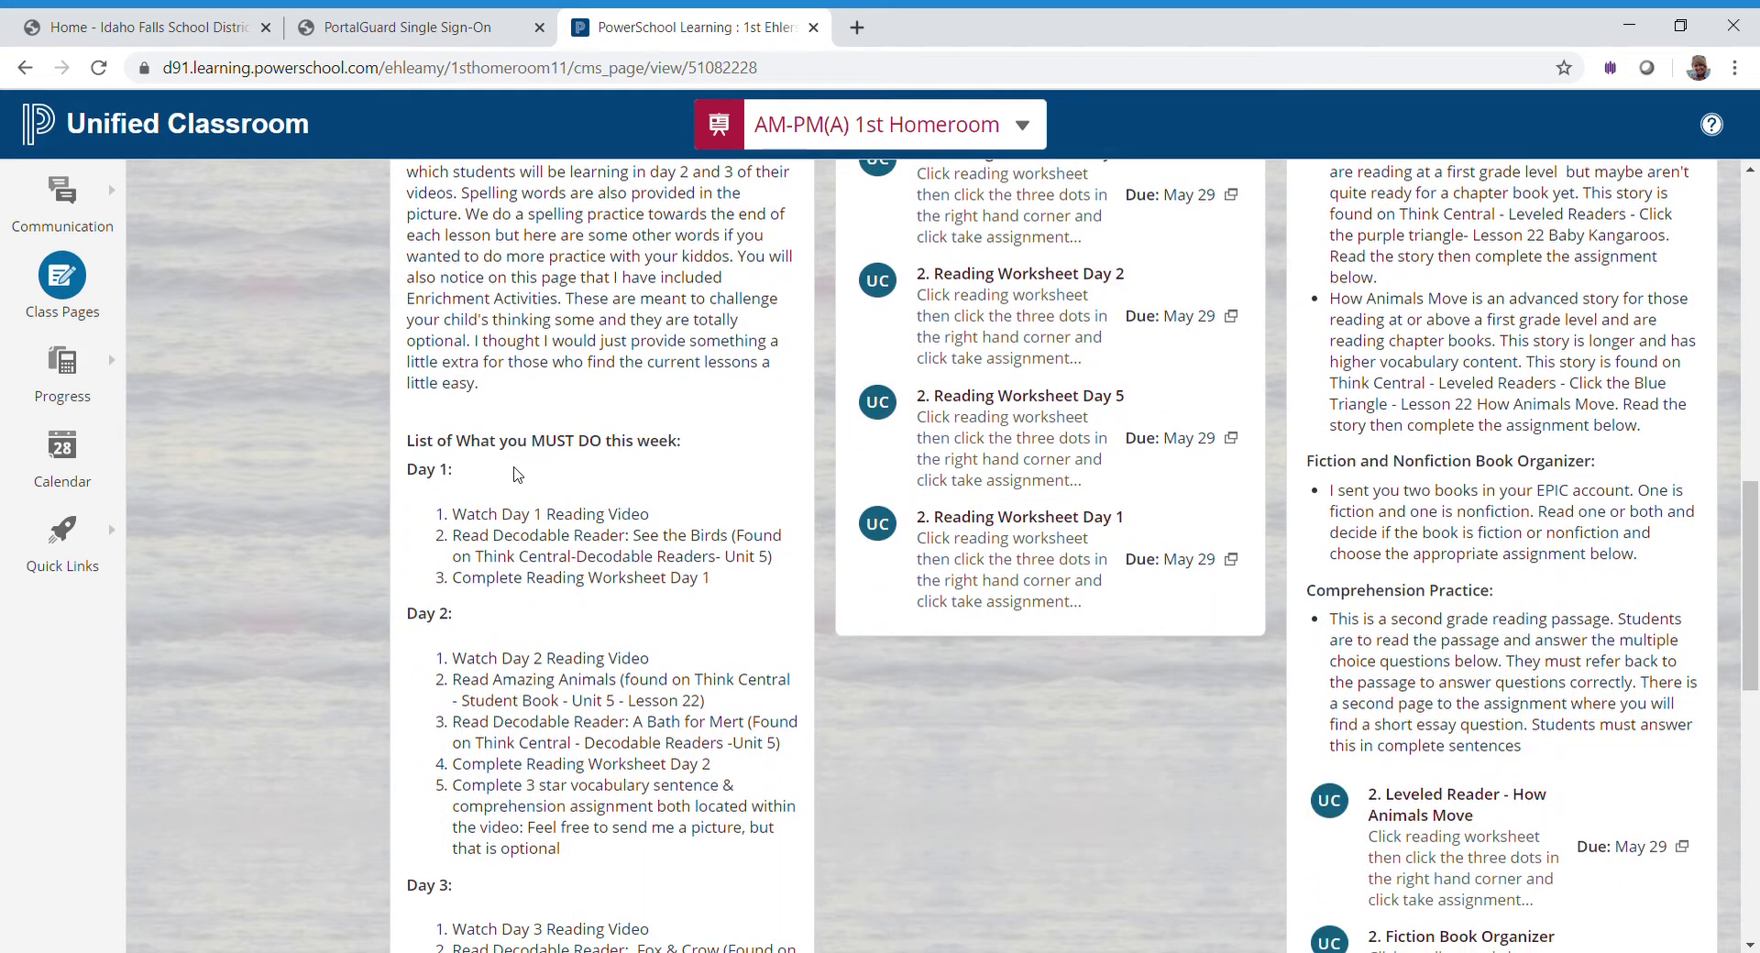
pyautogui.moveTo(1751, 559); pyautogui.dragTo(1749, 822)
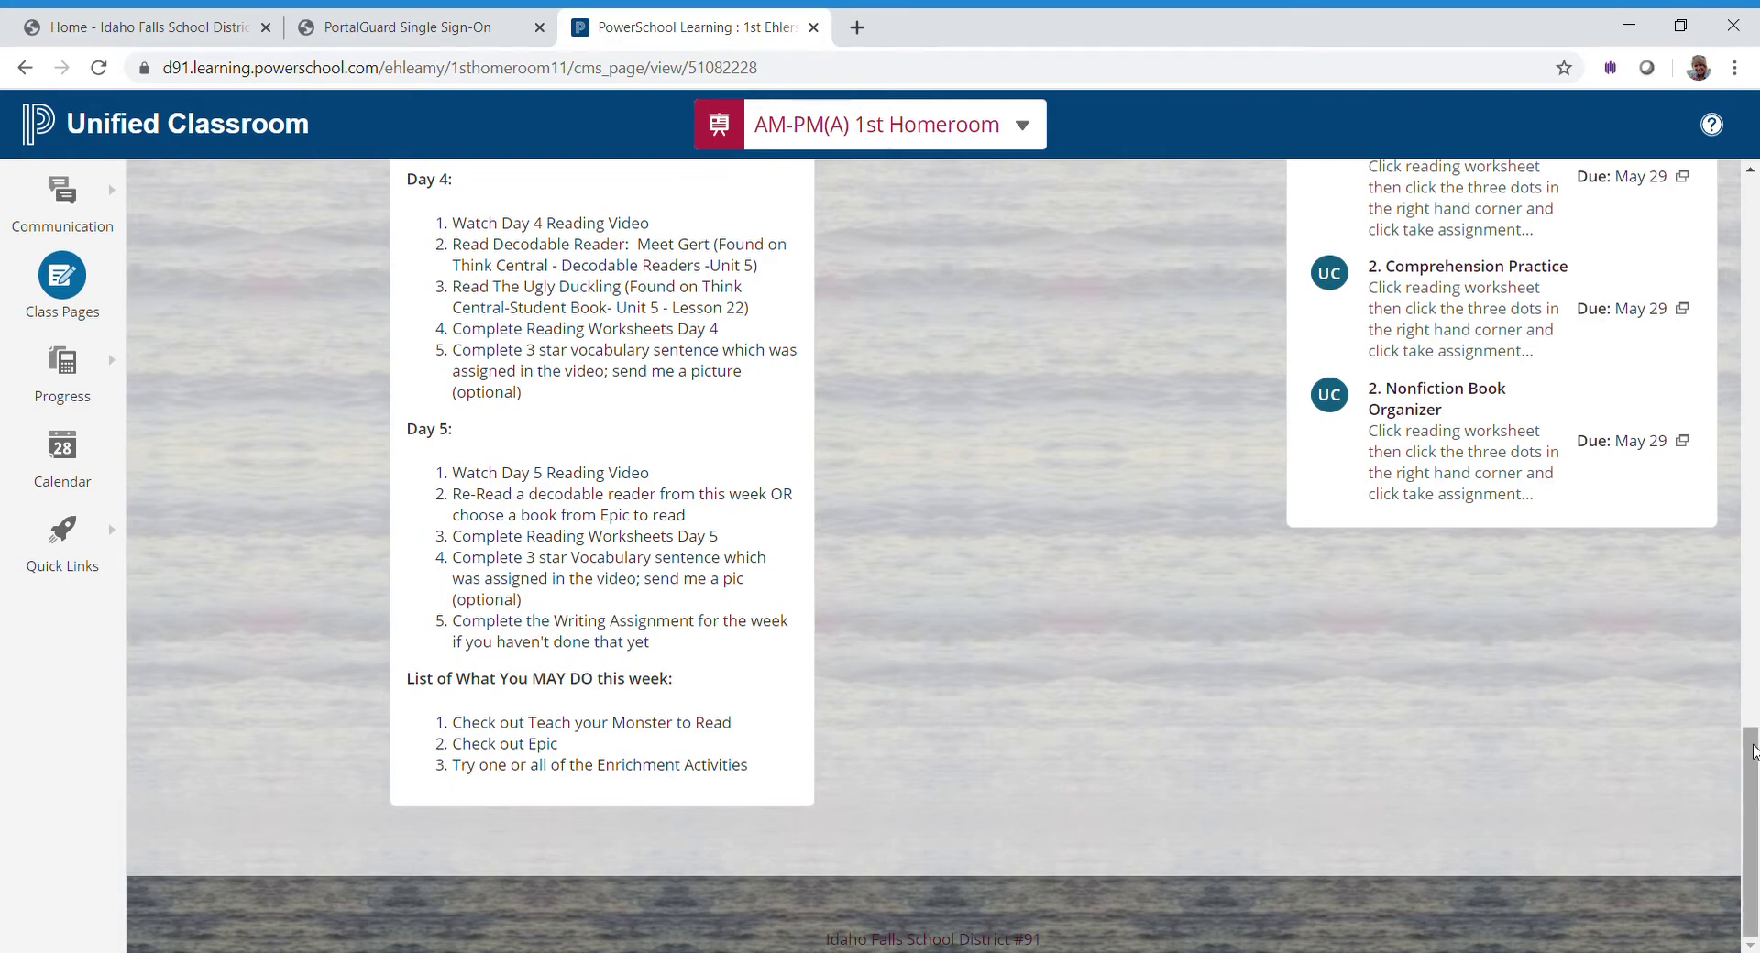
# - Start the Reading Worksheet Day 1 assessment from its assignment details and accept the personal information terms
pyautogui.moveTo(1753, 760); pyautogui.dragTo(1755, 366)
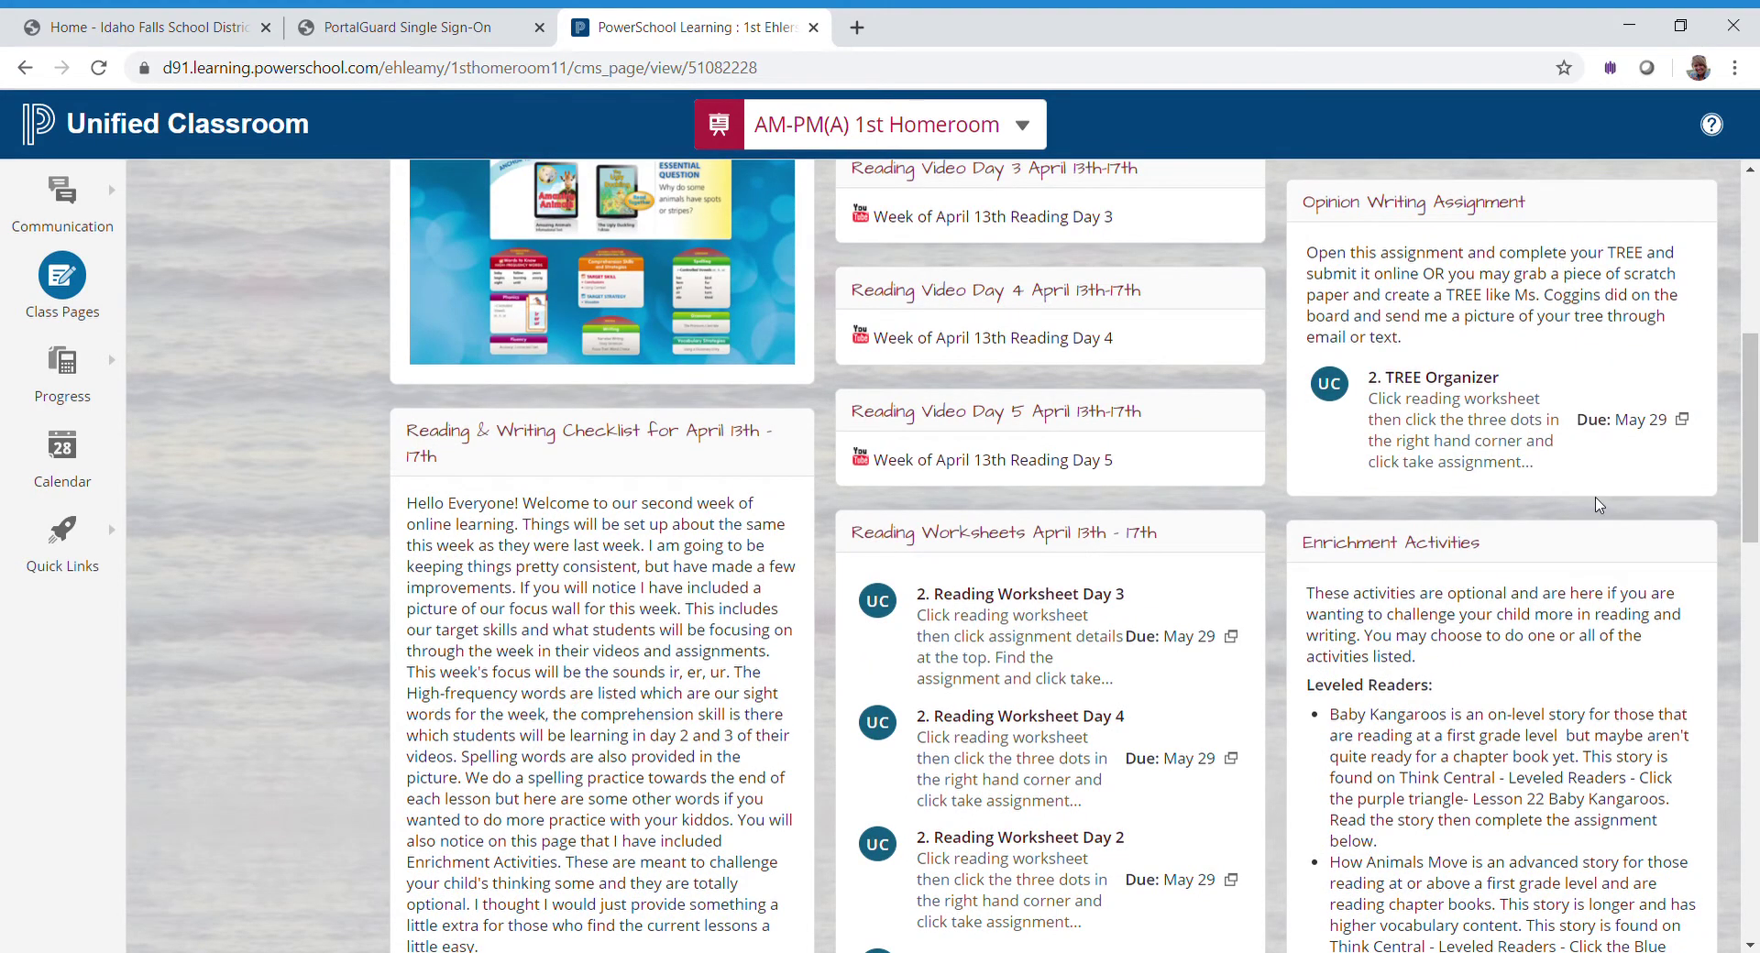
pyautogui.moveTo(1753, 438); pyautogui.dragTo(1753, 372)
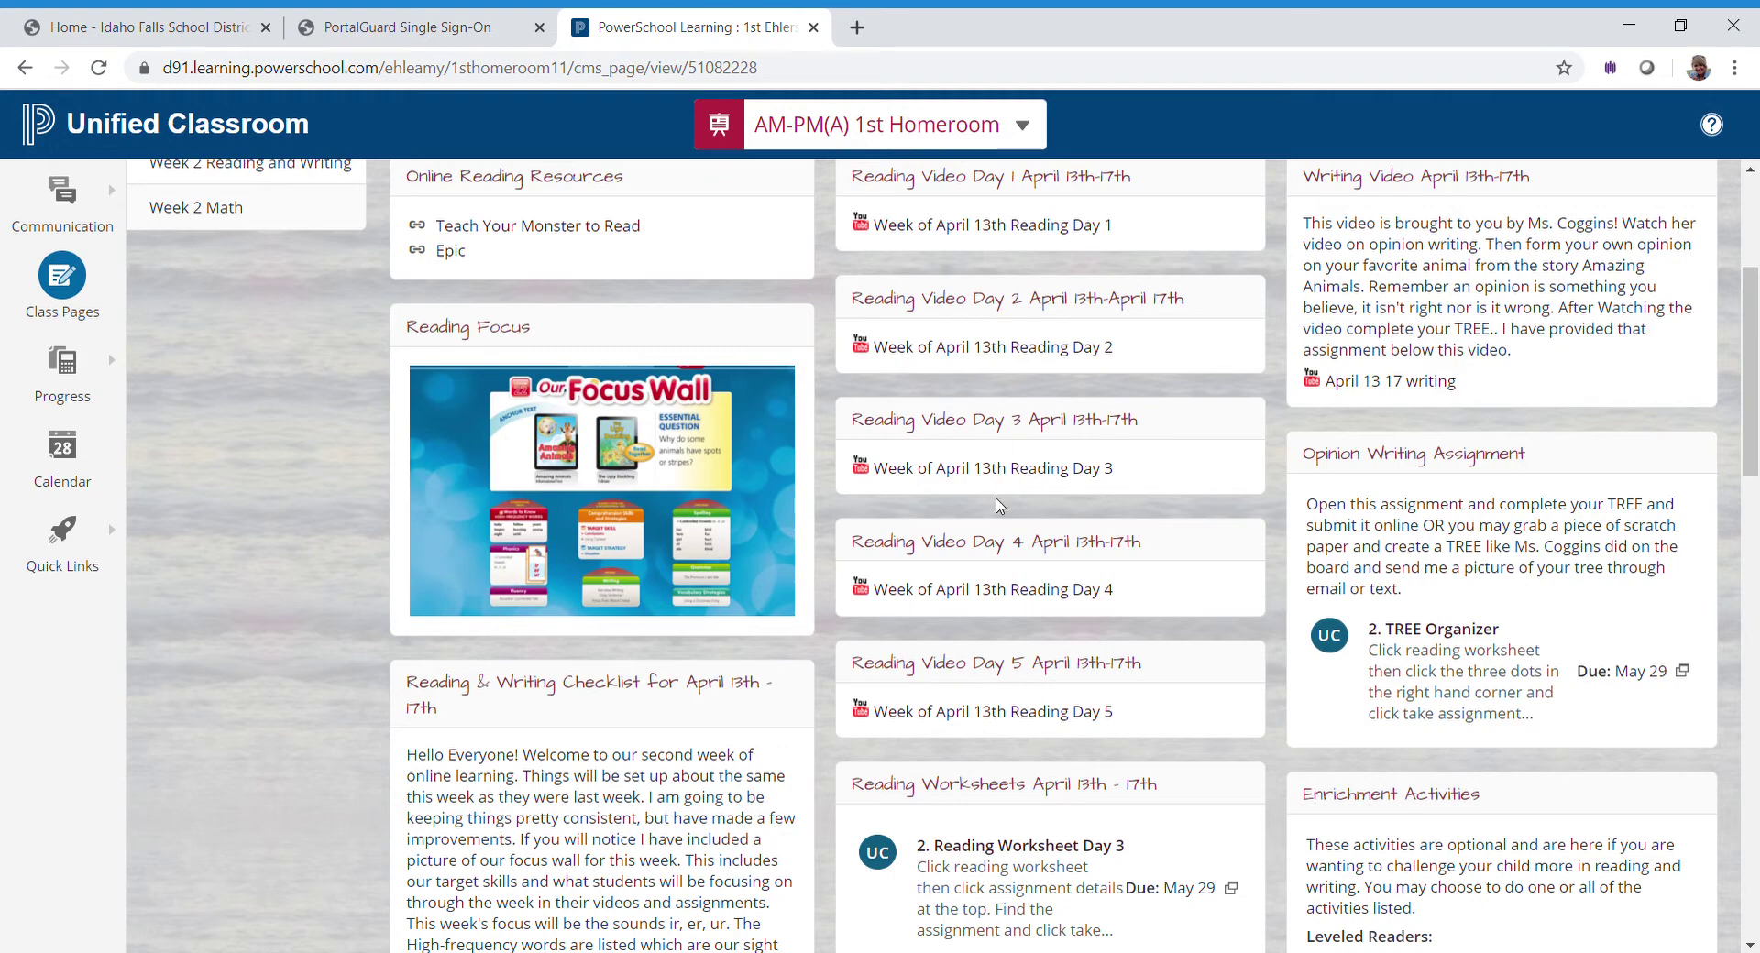
pyautogui.moveTo(1754, 431); pyautogui.dragTo(1753, 557)
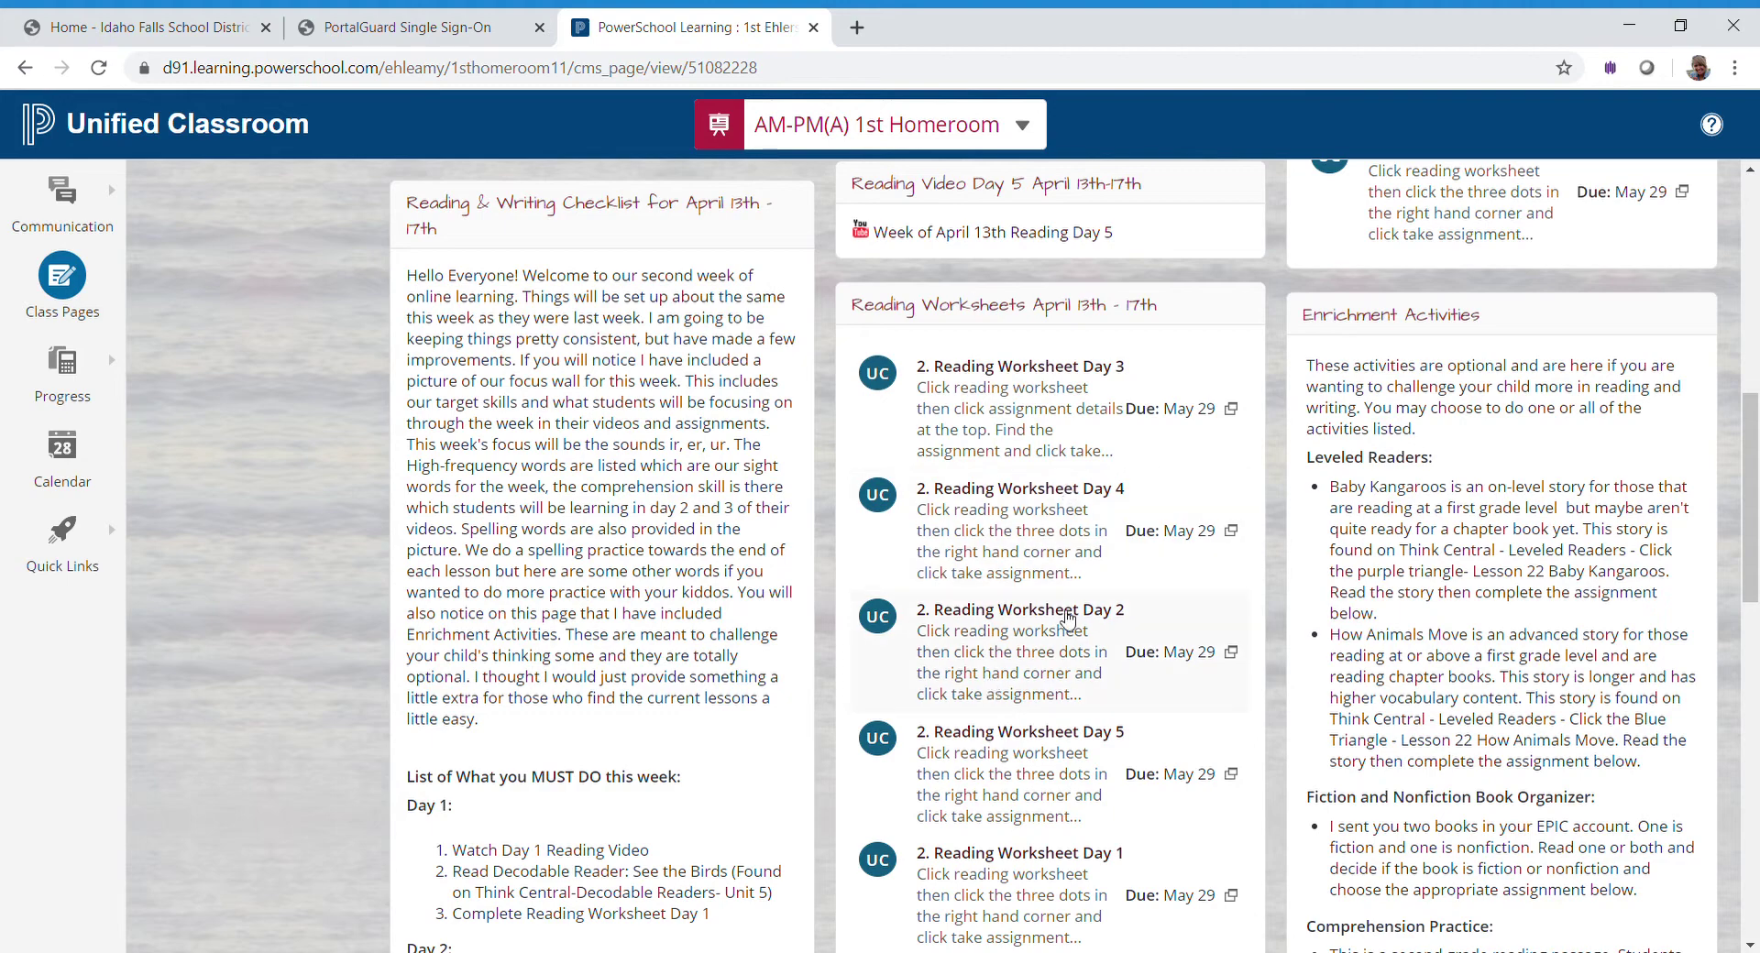
pyautogui.moveTo(1753, 466); pyautogui.dragTo(1753, 501)
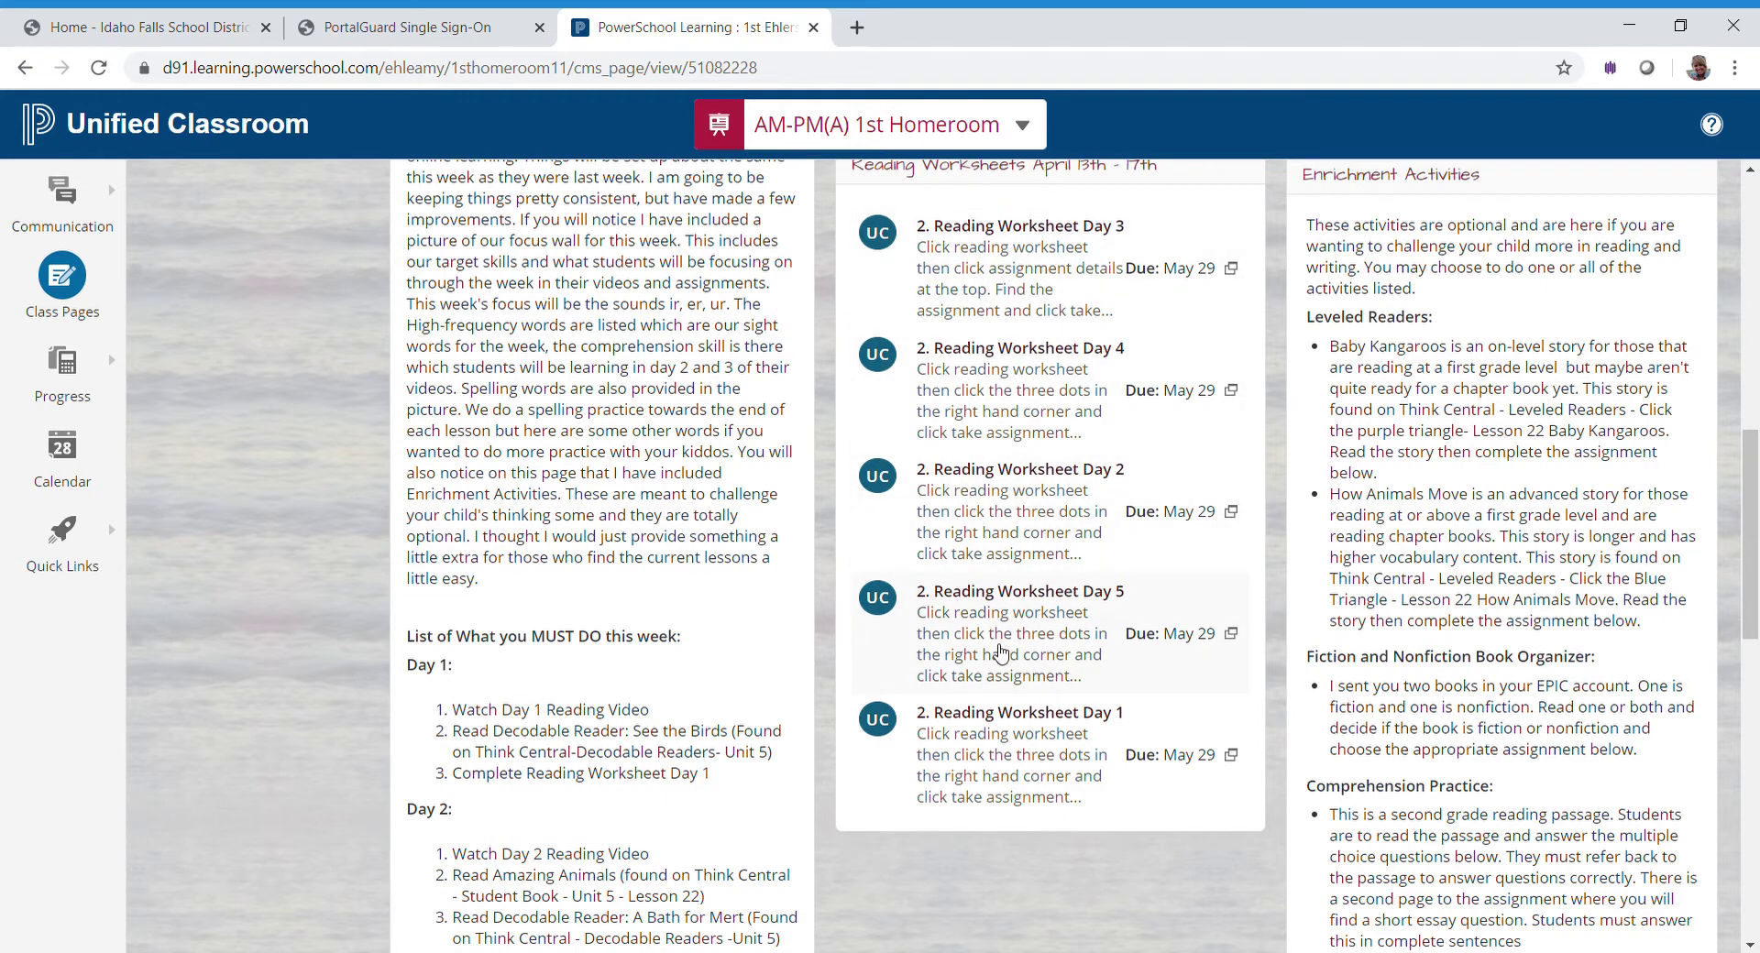
pyautogui.click(1056, 733)
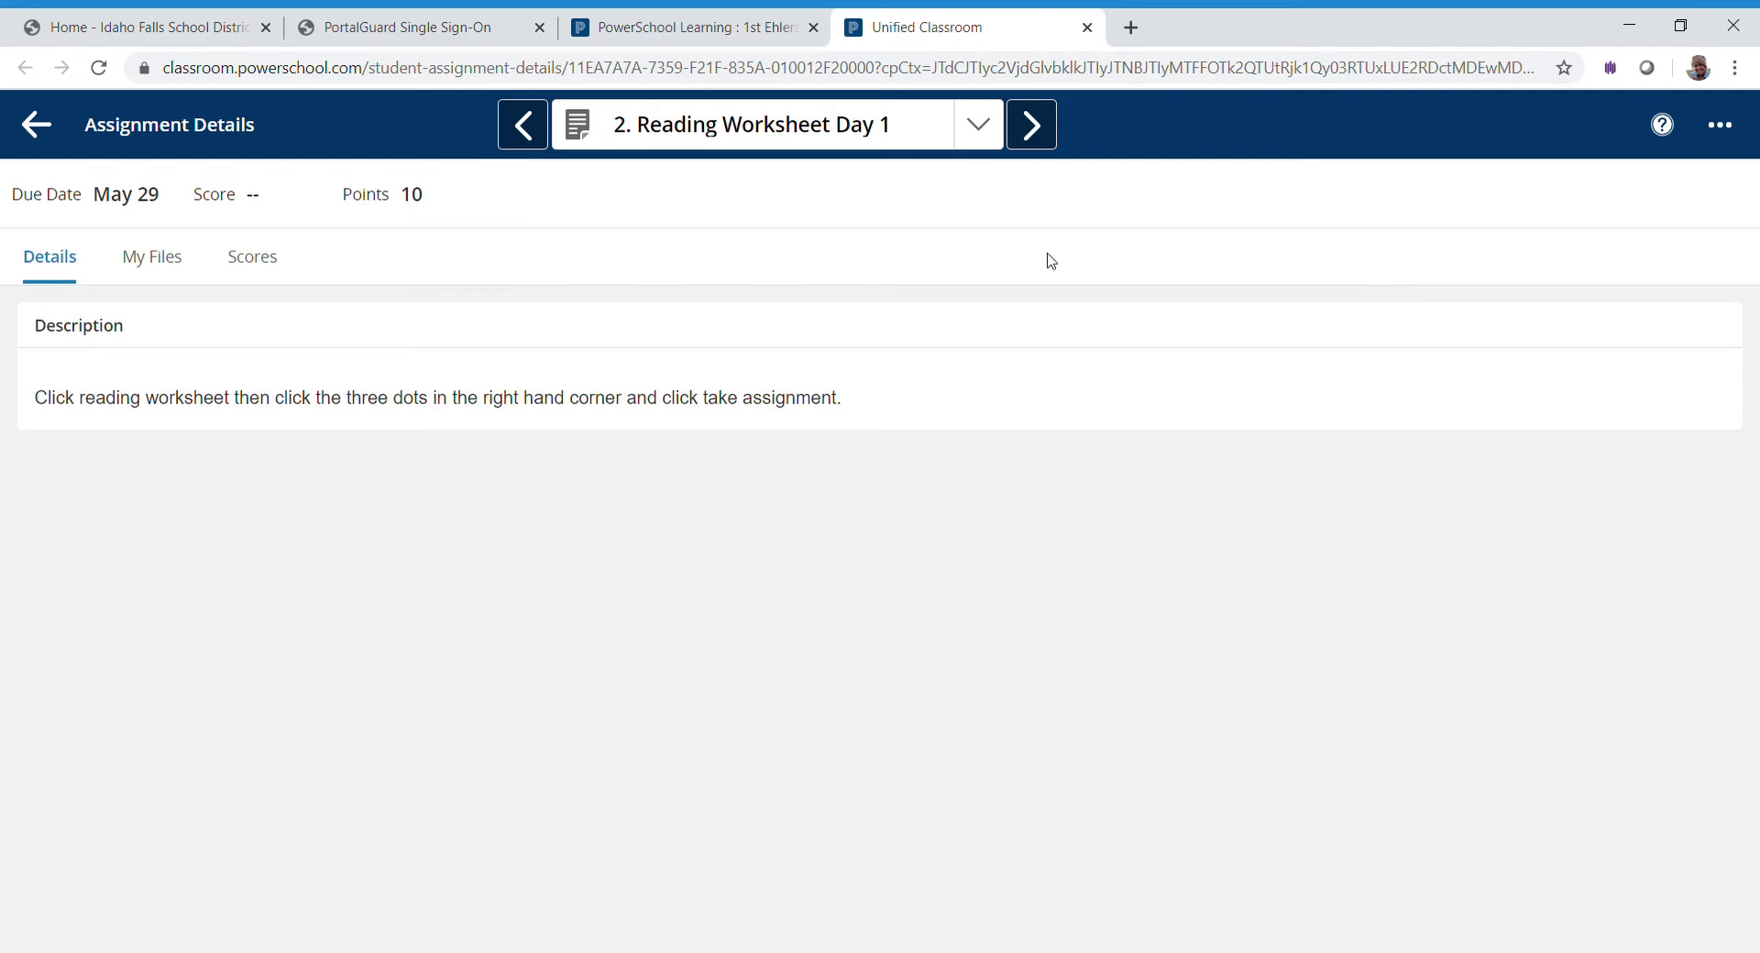
pyautogui.click(1740, 129)
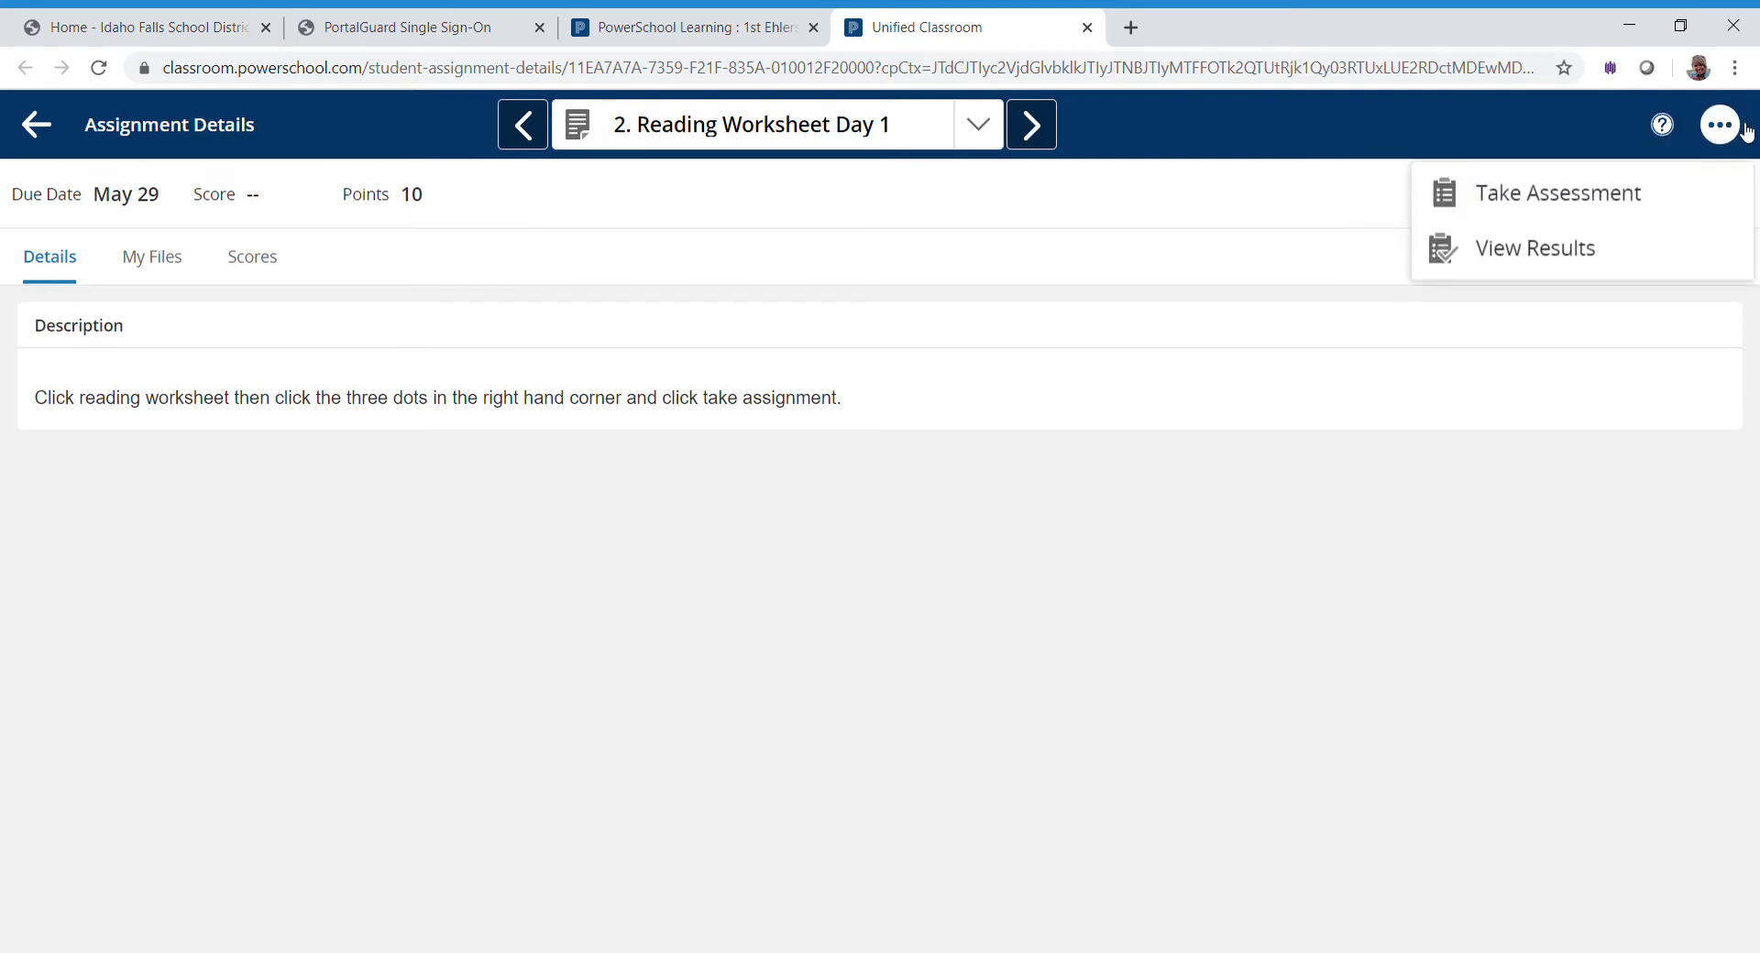
pyautogui.click(1578, 201)
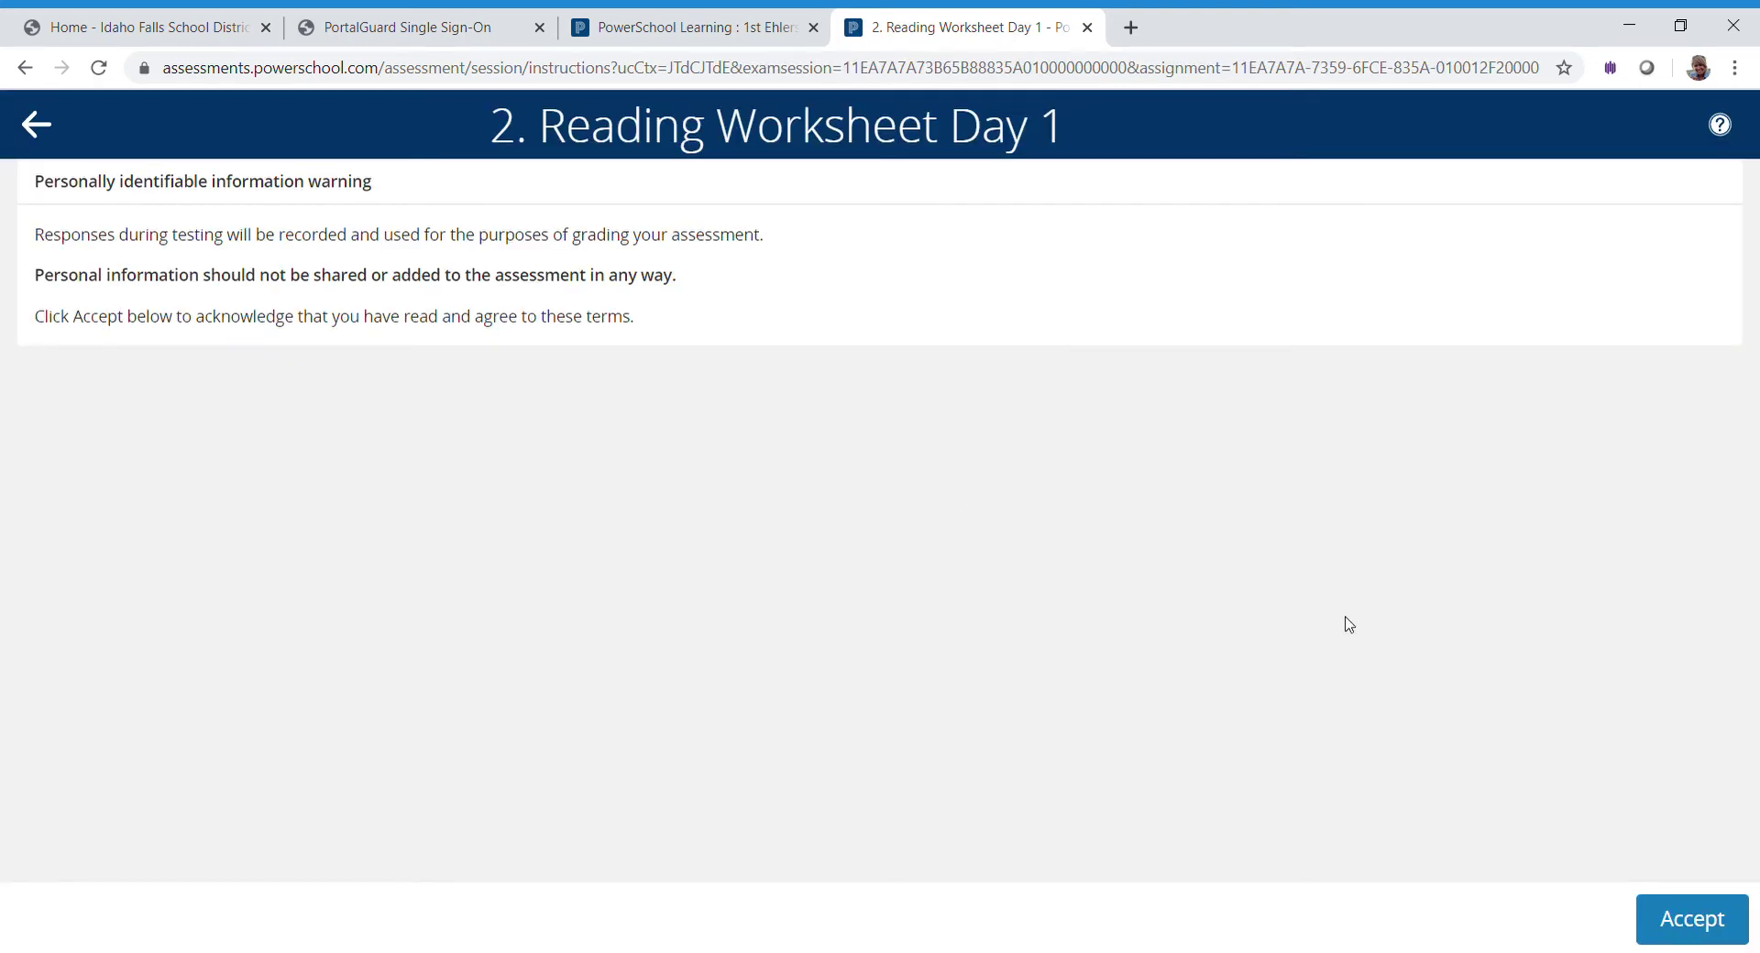
pyautogui.click(1702, 927)
pyautogui.click(1703, 930)
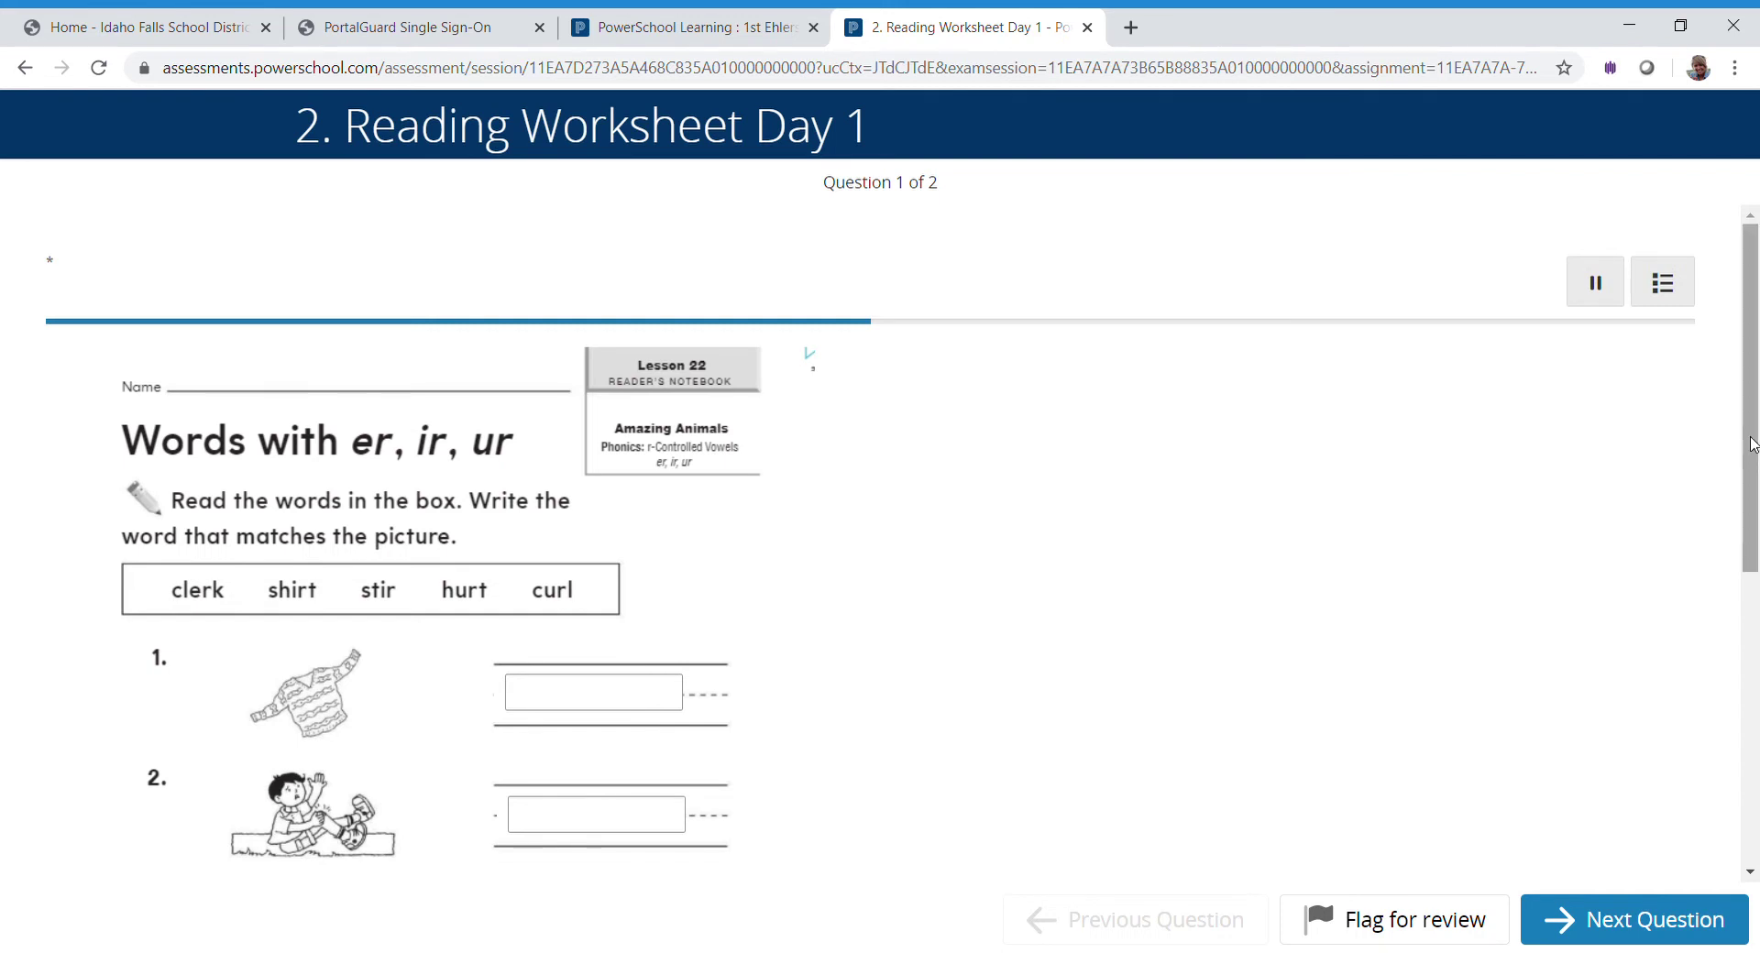
# - Look through both questions of Reading Worksheet Day 1, examining the word box, pictures and answer blanks
pyautogui.scroll(-6, 1751, 444)
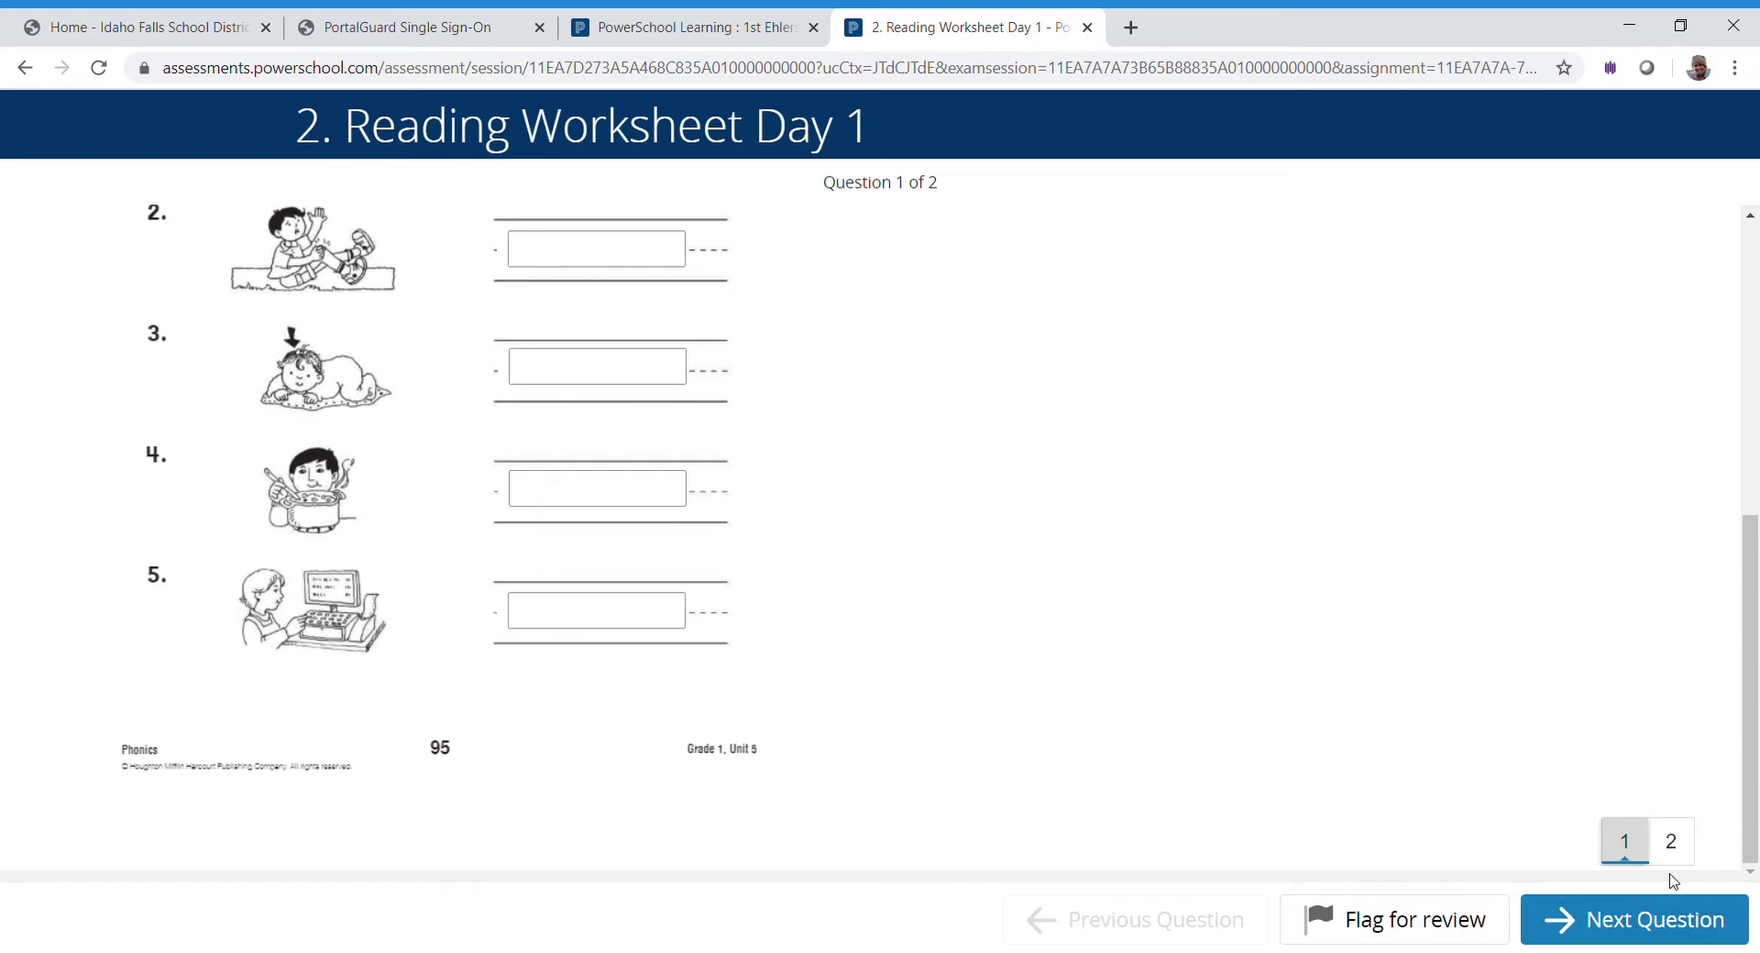
pyautogui.click(1671, 841)
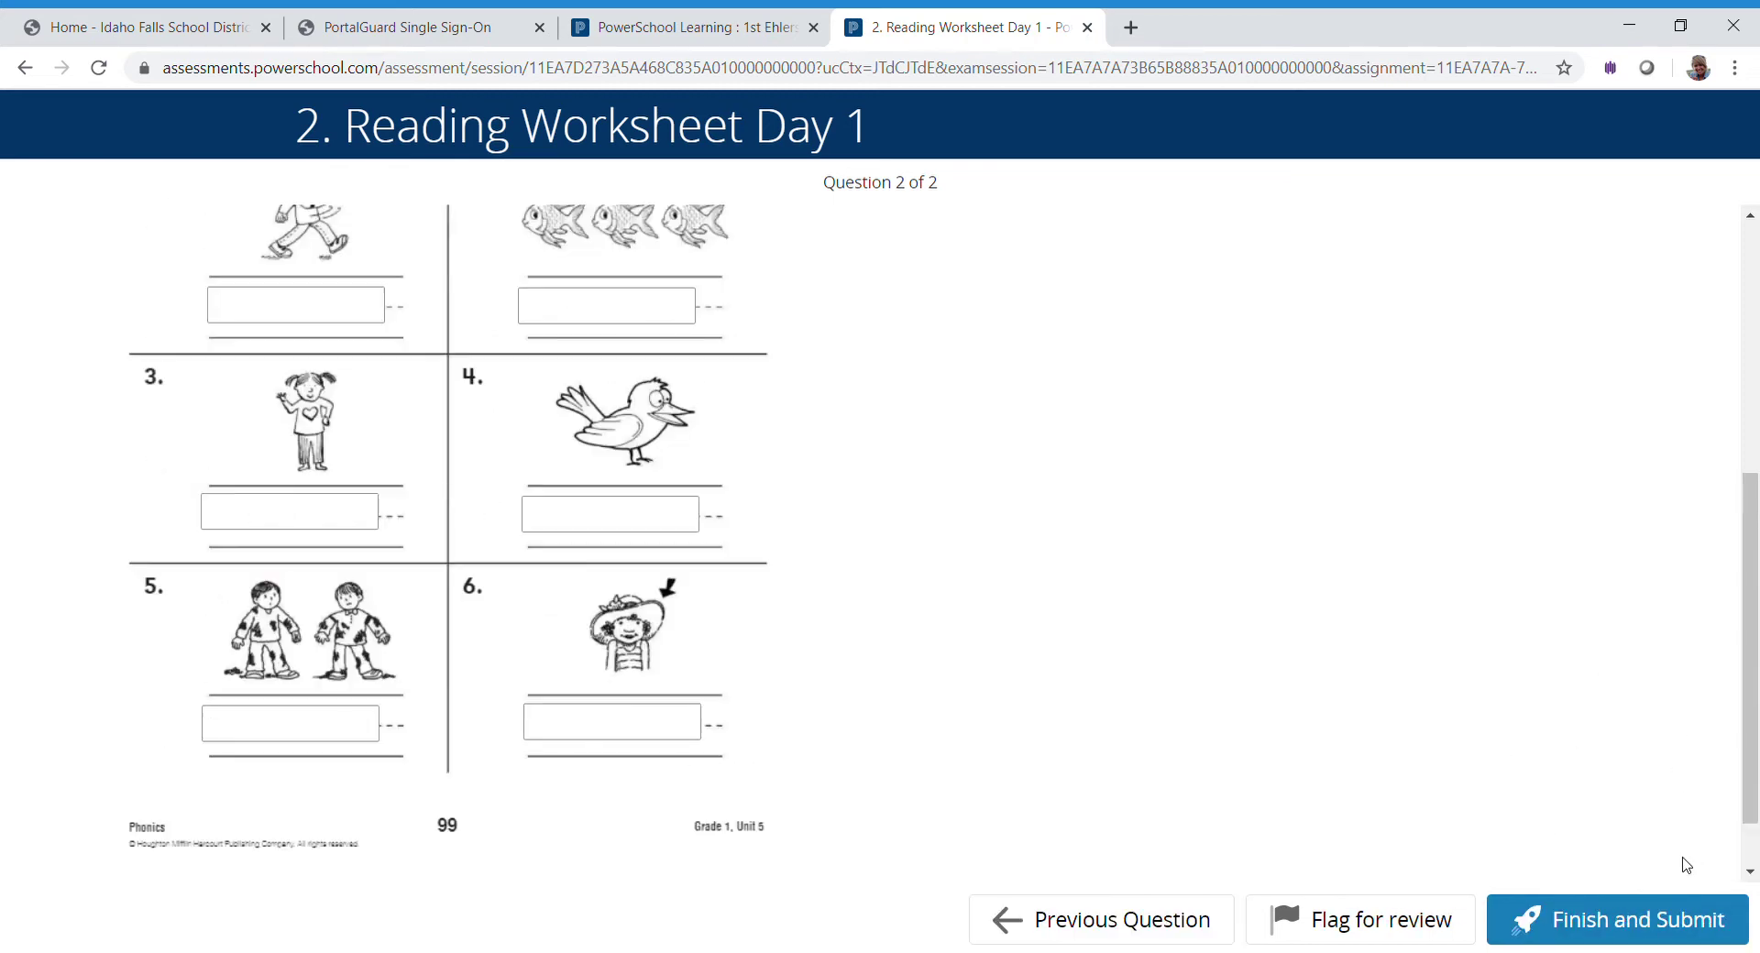
pyautogui.moveTo(1751, 686); pyautogui.dragTo(1754, 461)
pyautogui.moveTo(1755, 368); pyautogui.dragTo(1681, 694)
pyautogui.click(1627, 841)
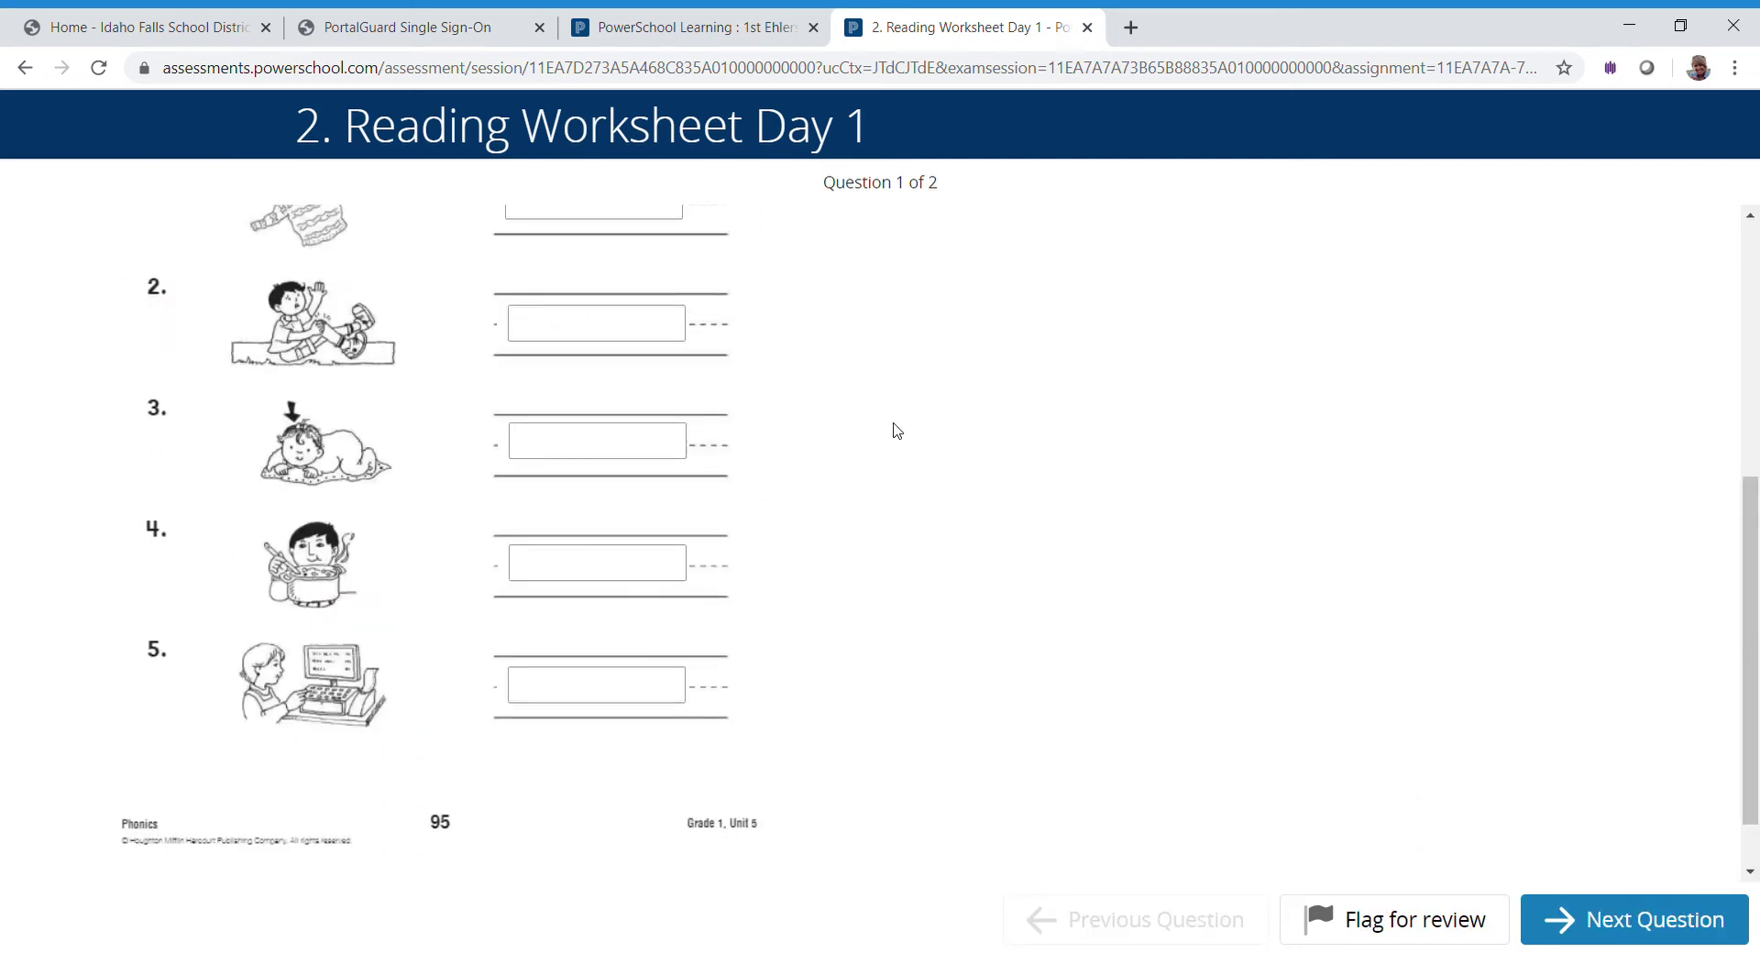
pyautogui.moveTo(1755, 641); pyautogui.dragTo(1743, 529)
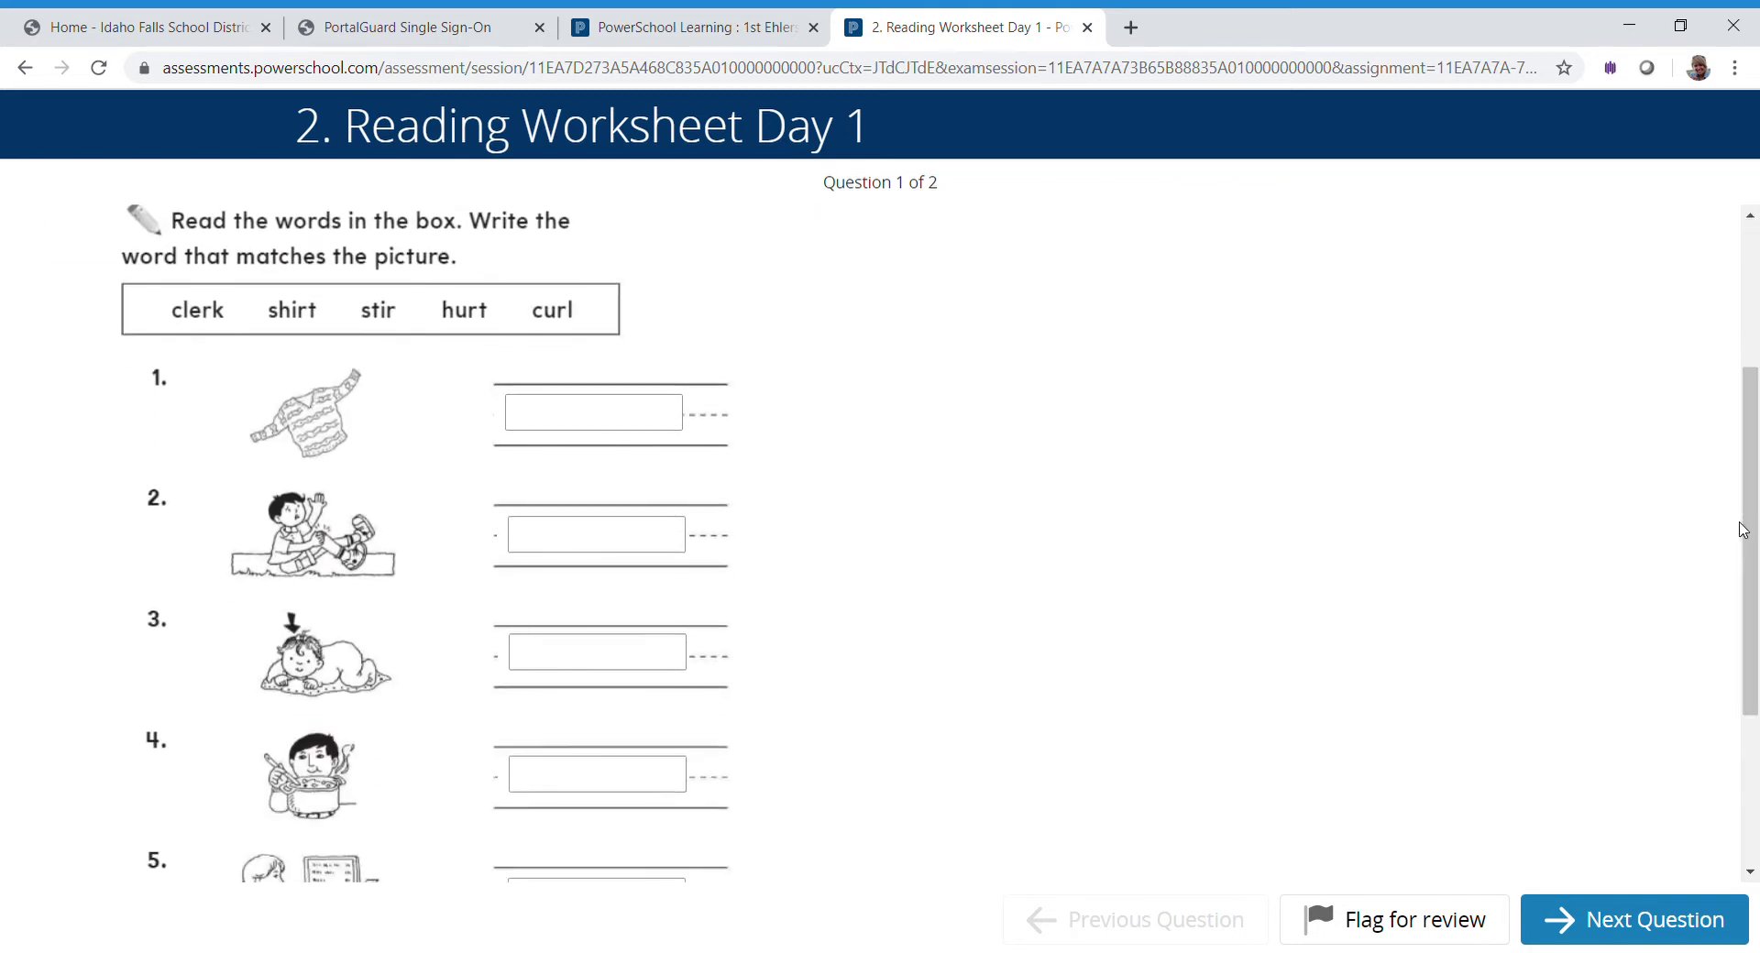
pyautogui.moveTo(1751, 472); pyautogui.dragTo(1749, 686)
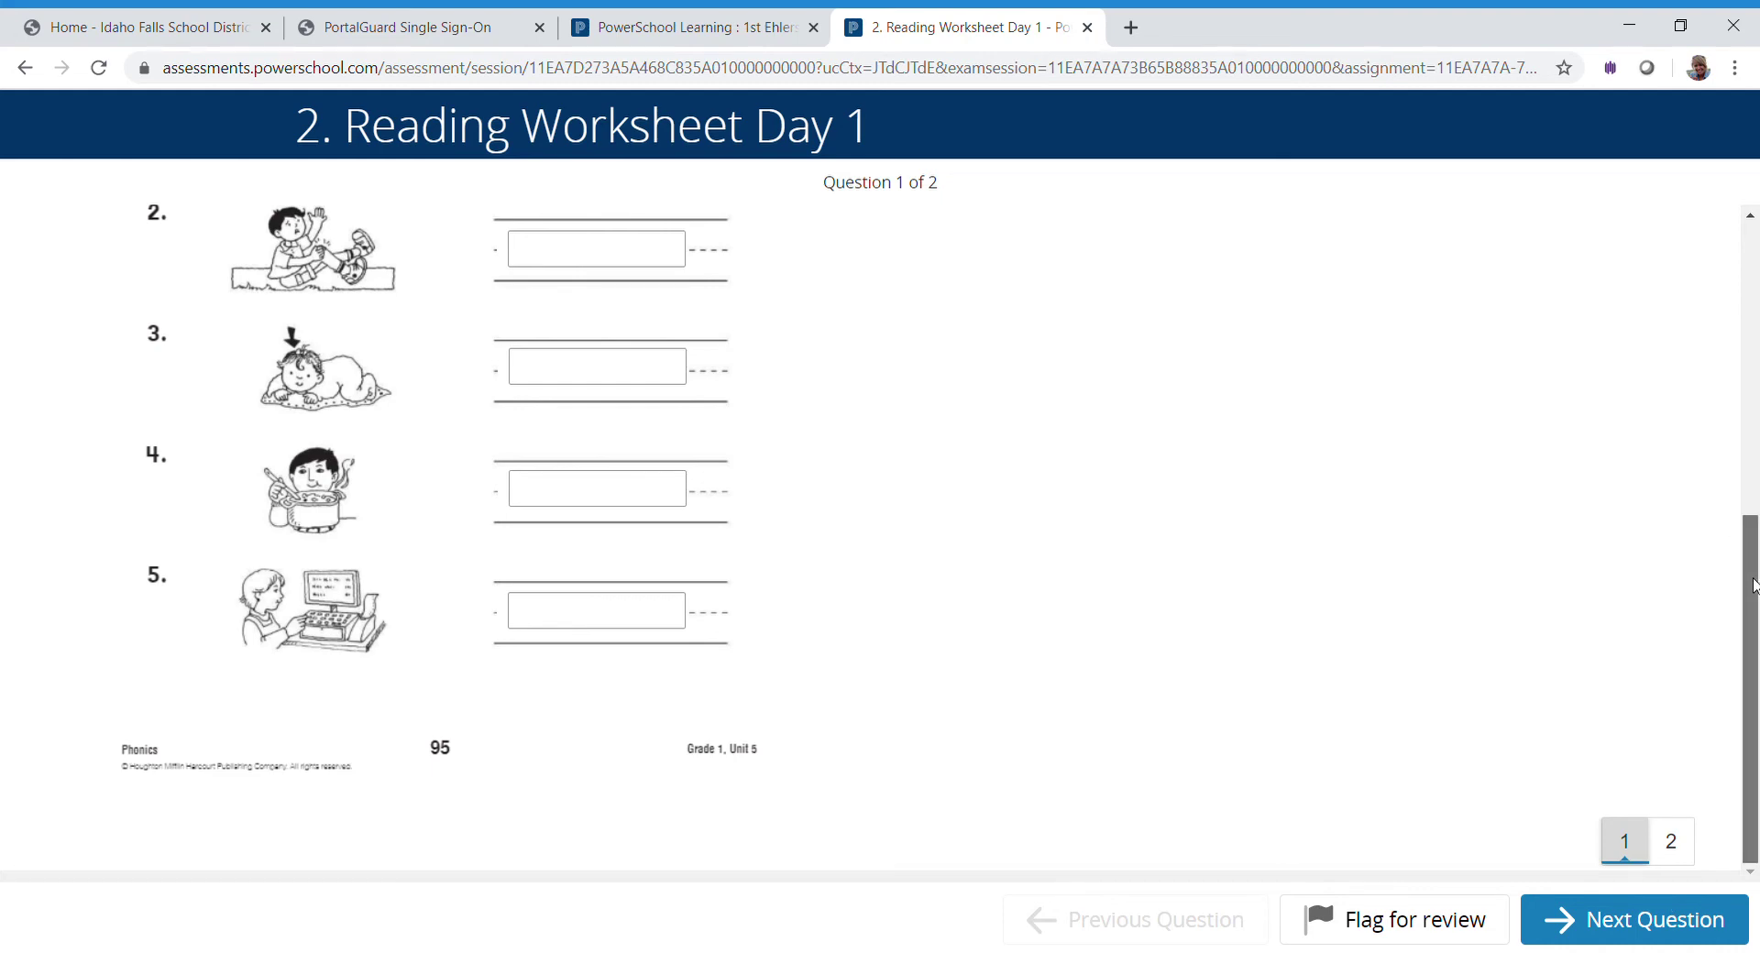
pyautogui.moveTo(1754, 597); pyautogui.dragTo(1755, 306)
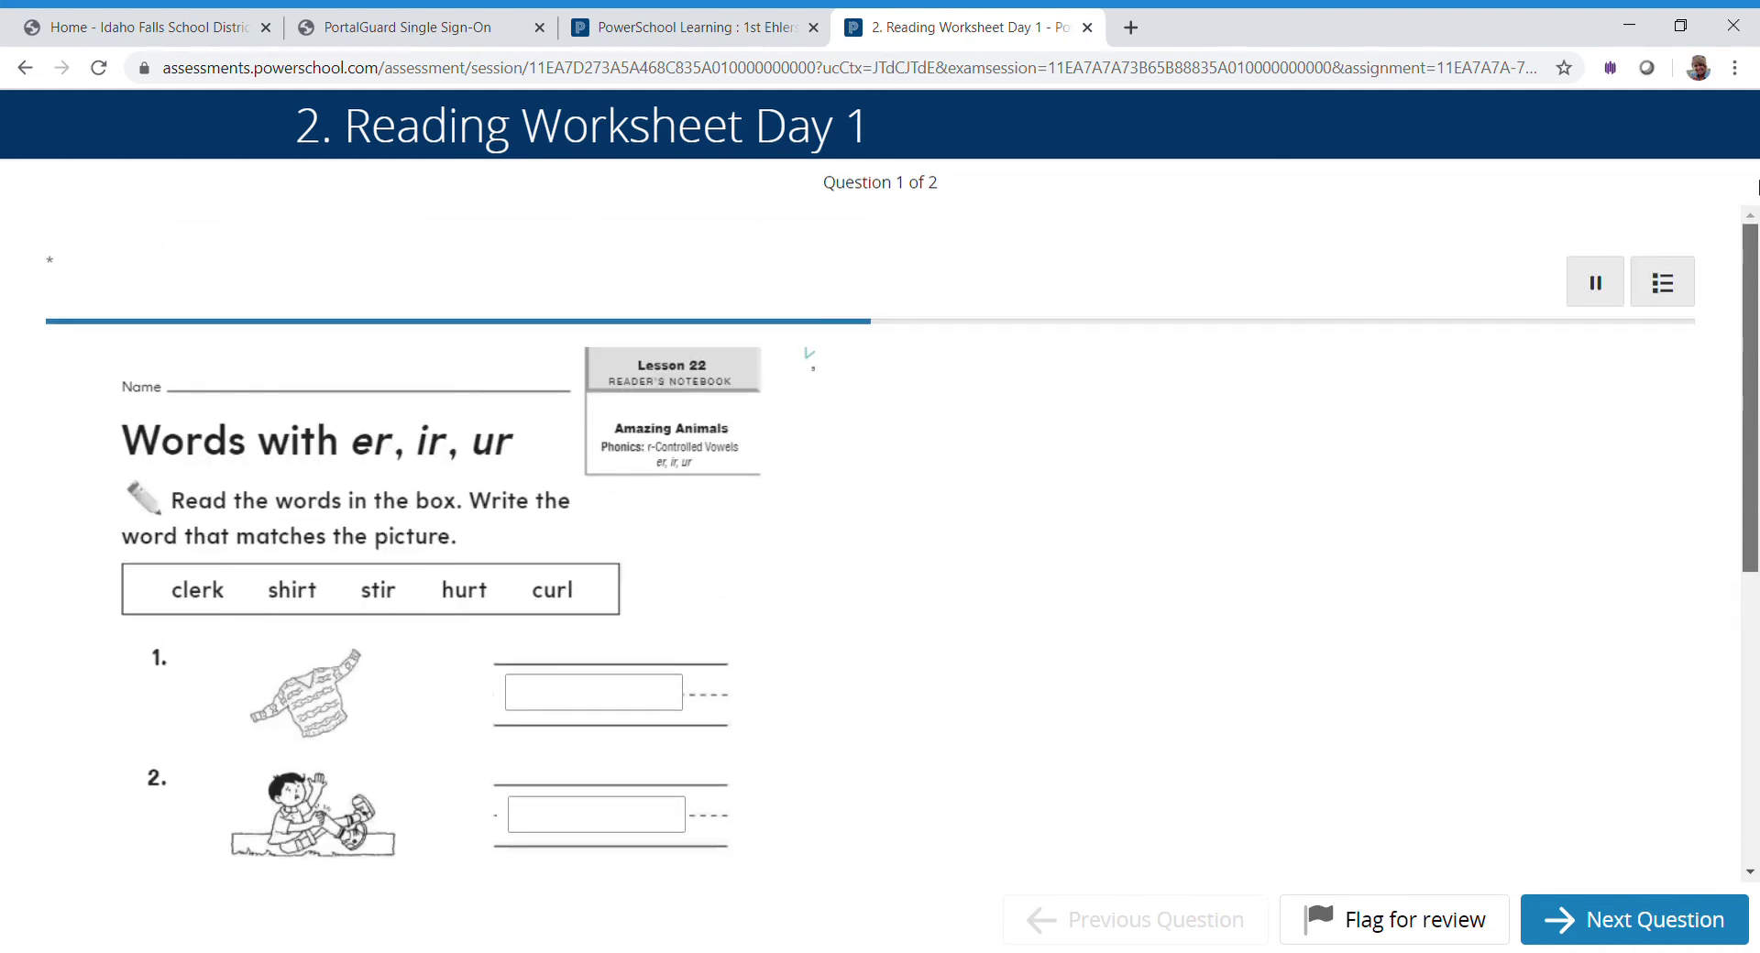
# - Return to the Week 2 Reading and Writing page and review the reading worksheets and the Enrichment Activities with their assignments
pyautogui.click(693, 36)
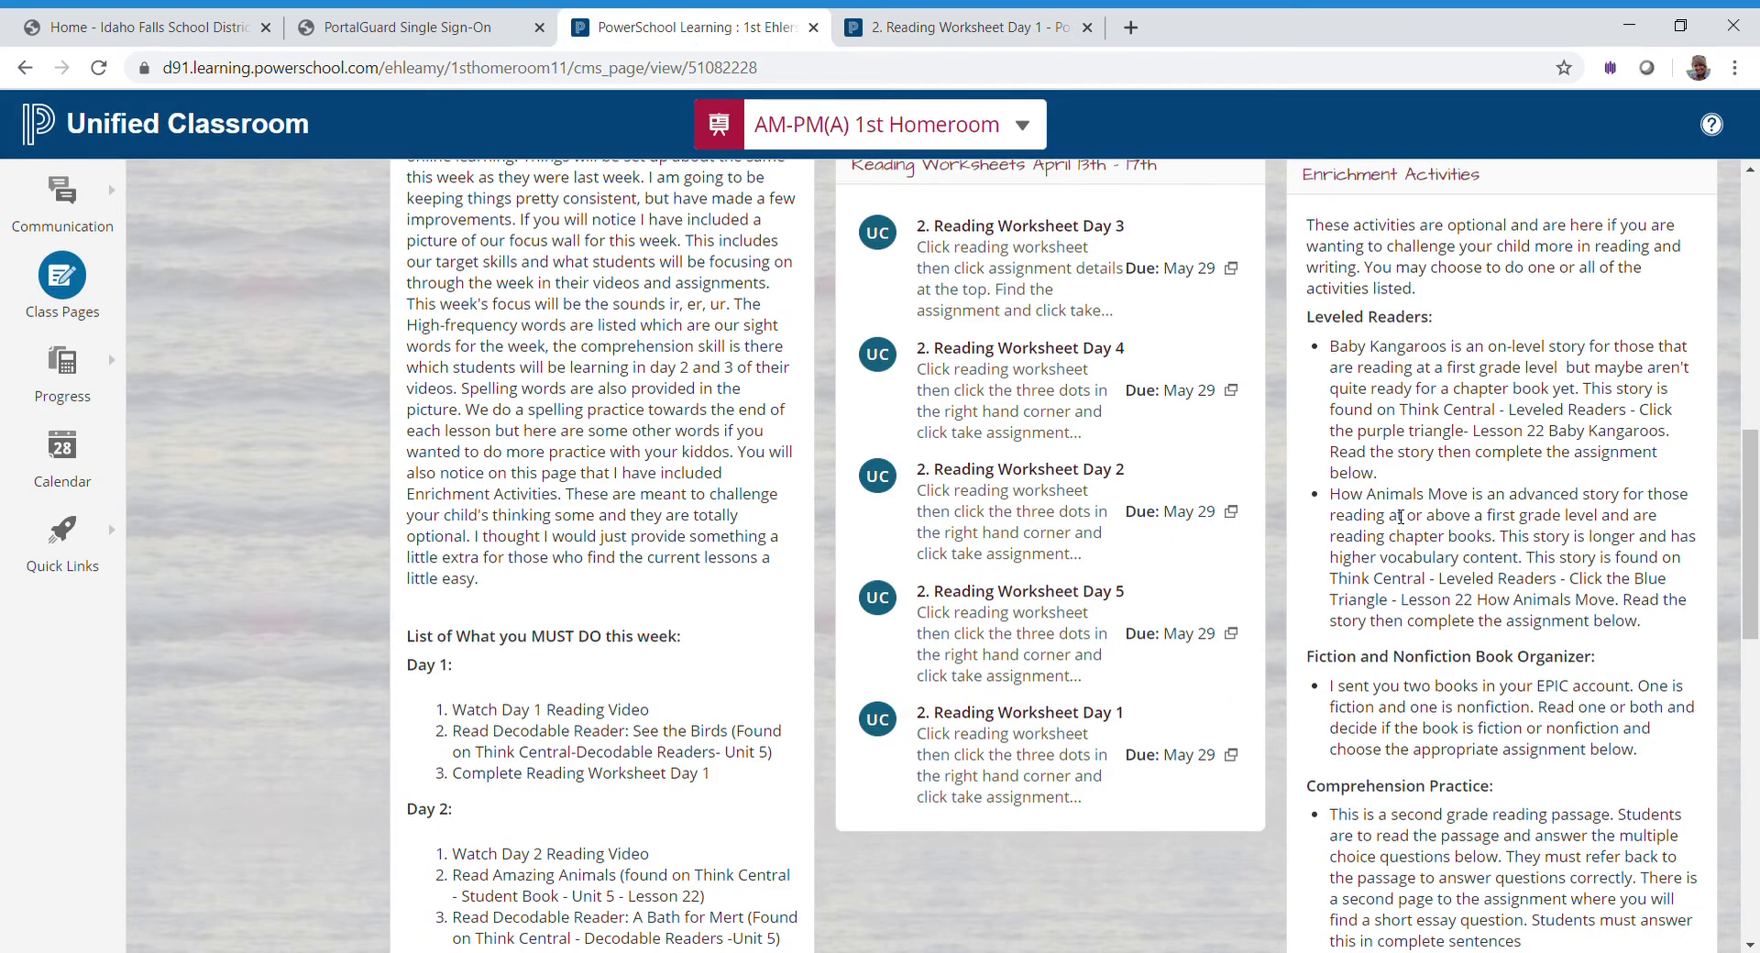
pyautogui.moveTo(1752, 514); pyautogui.dragTo(1753, 293)
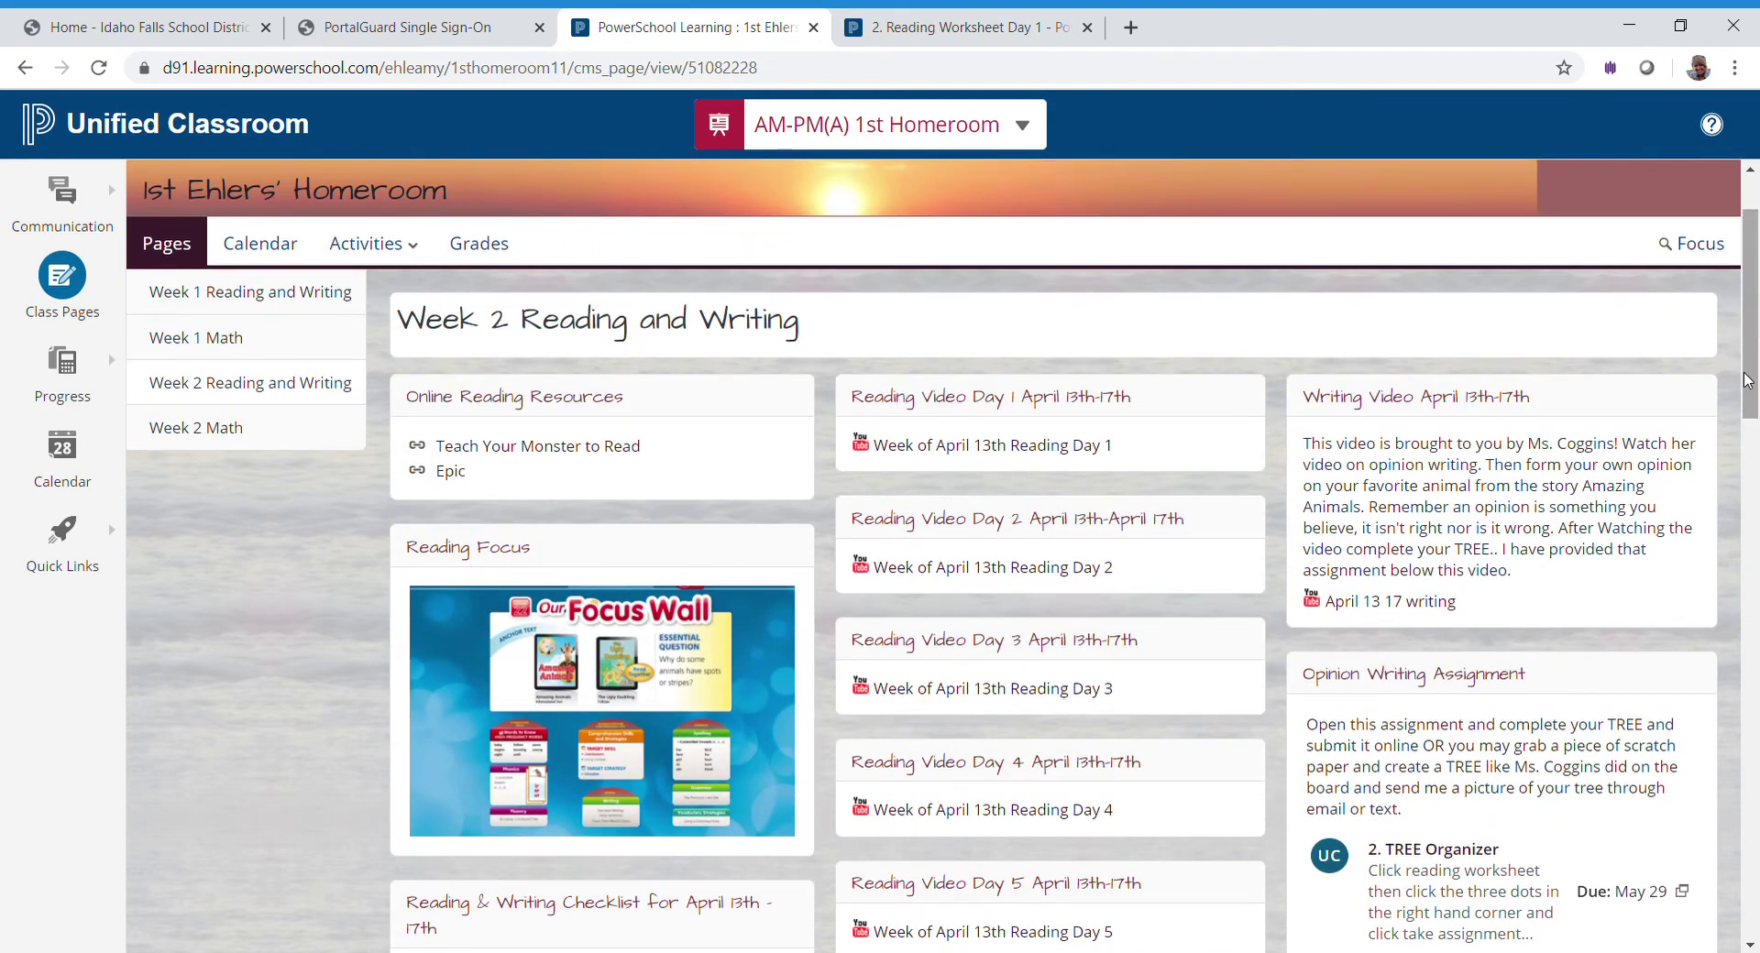
pyautogui.scroll(-3, 1748, 380)
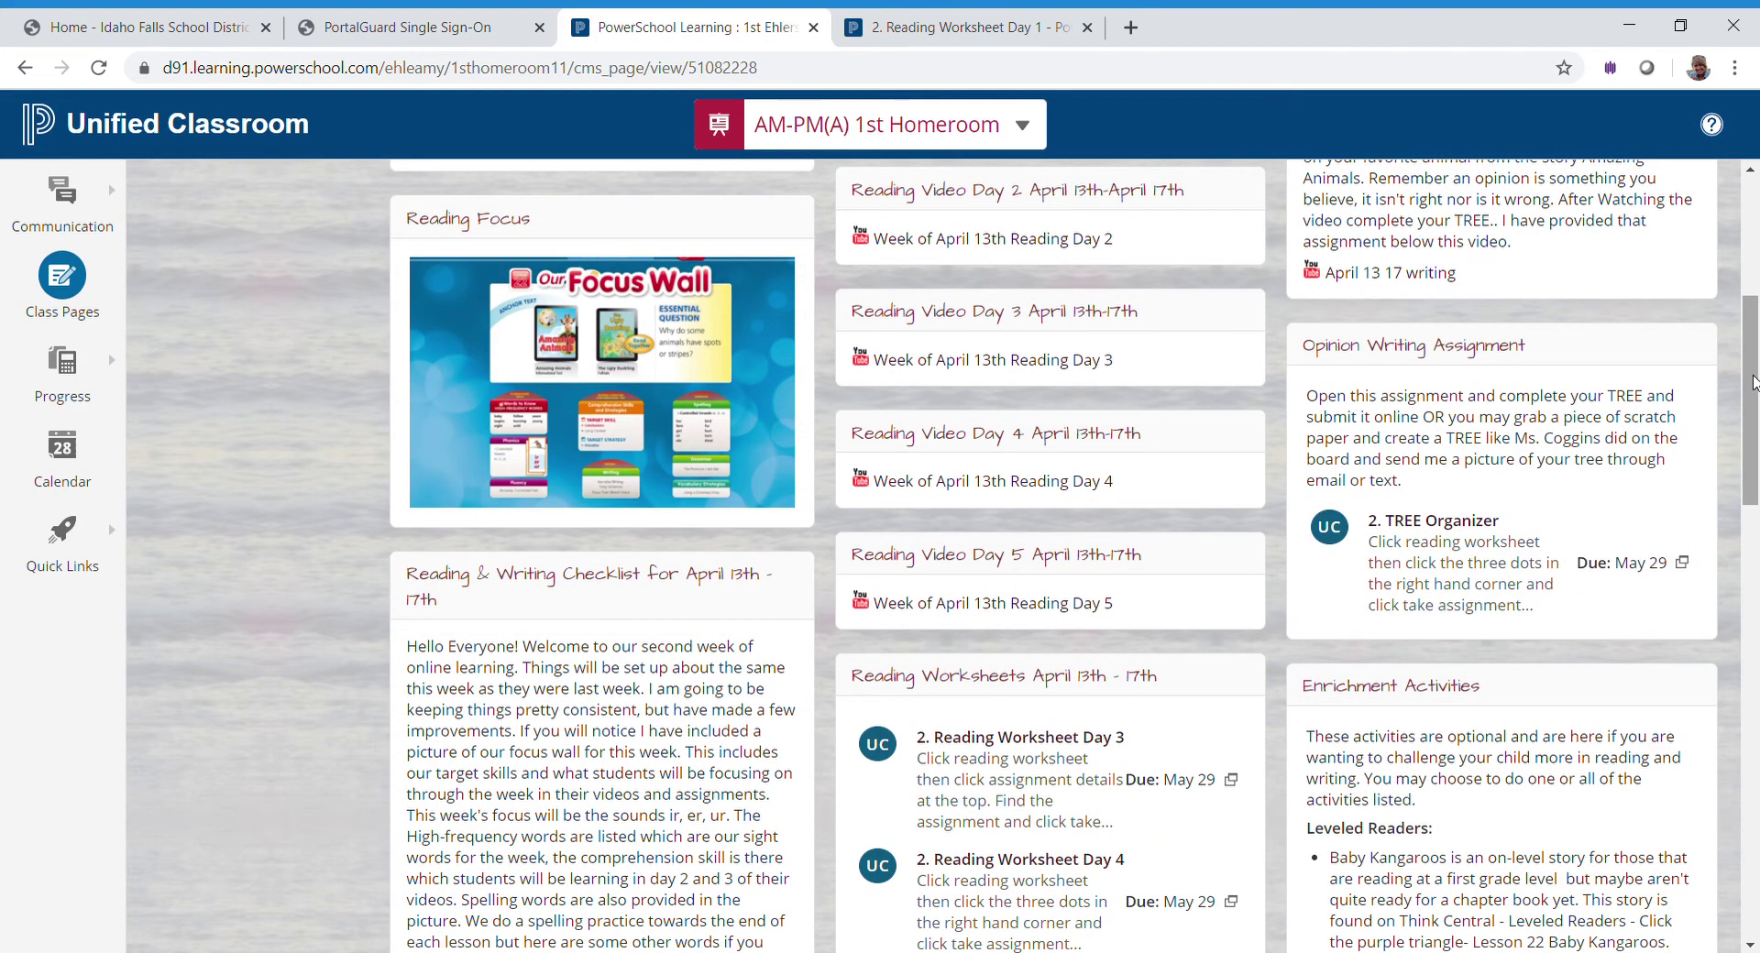
pyautogui.scroll(-4, 1752, 381)
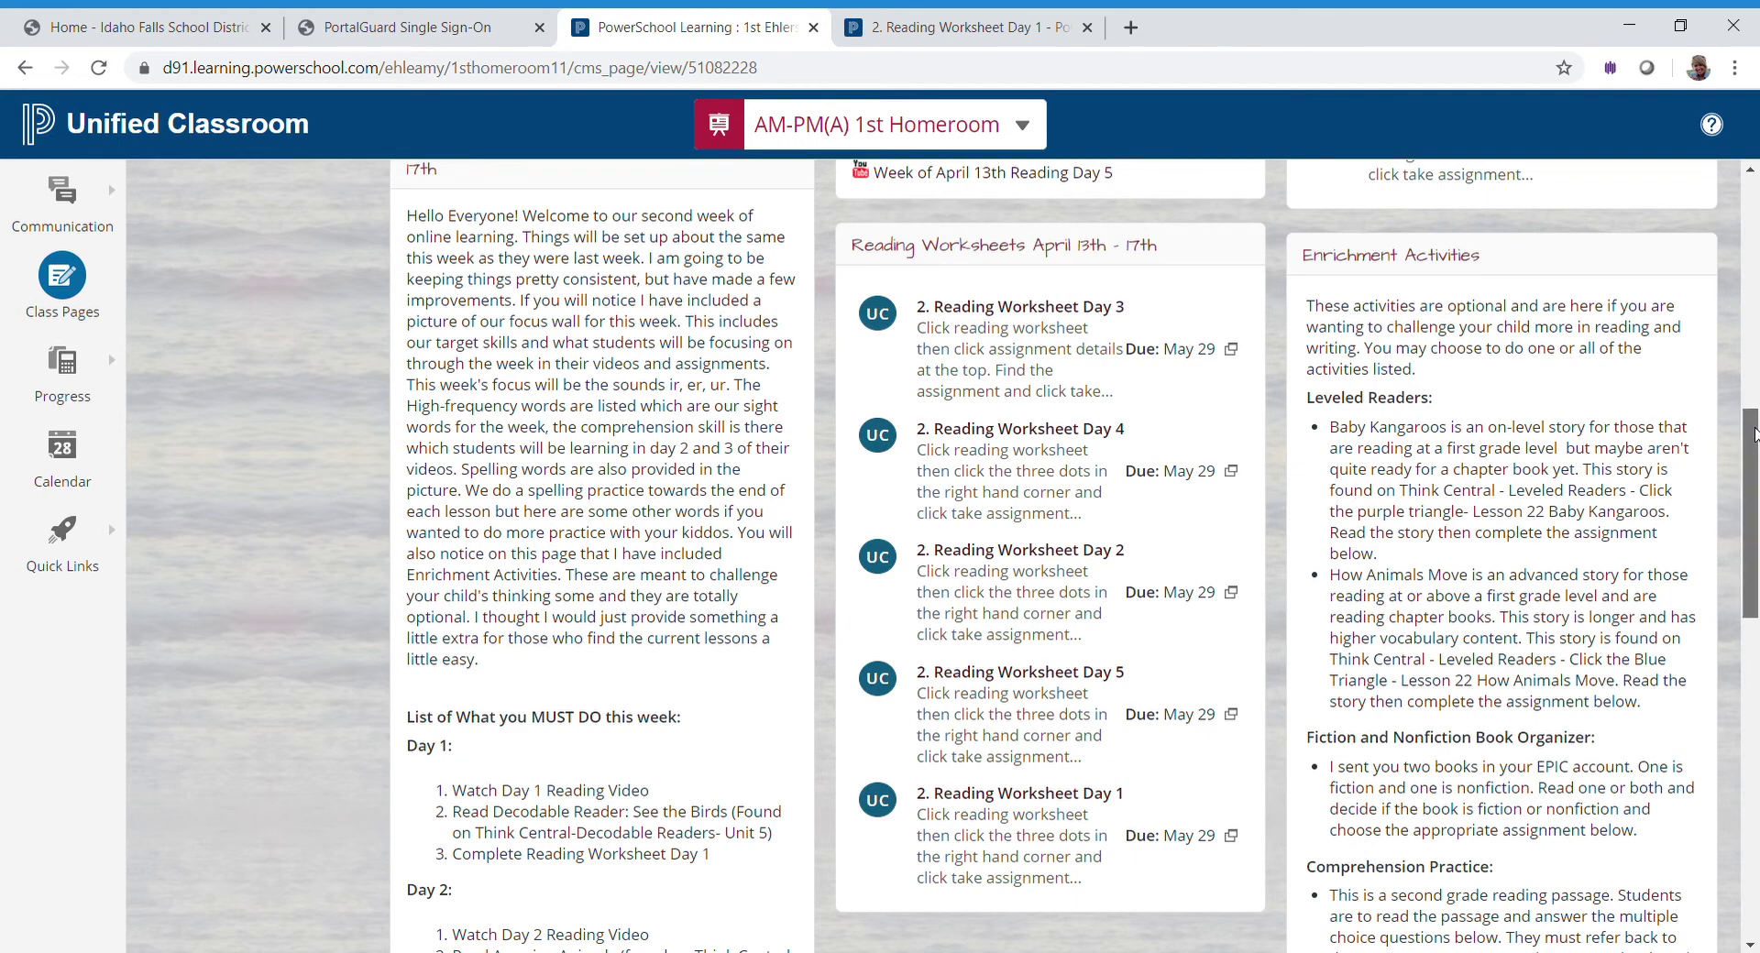
pyautogui.scroll(-1, 1752, 431)
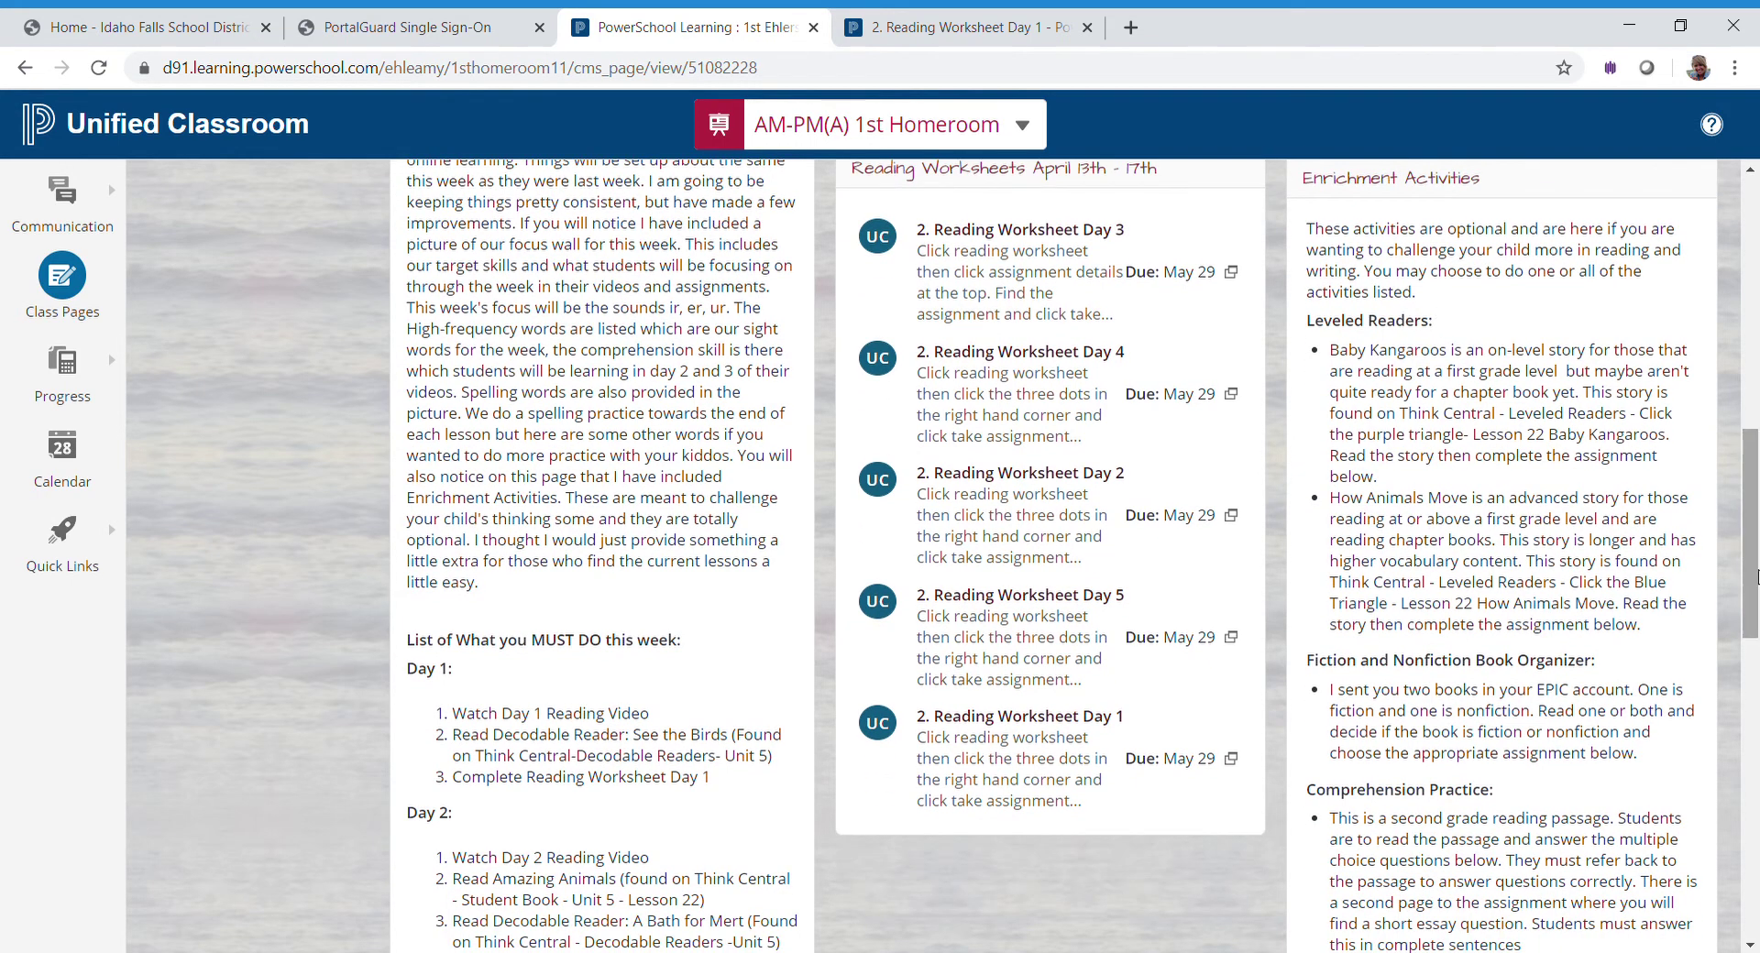
pyautogui.scroll(-3, 1752, 536)
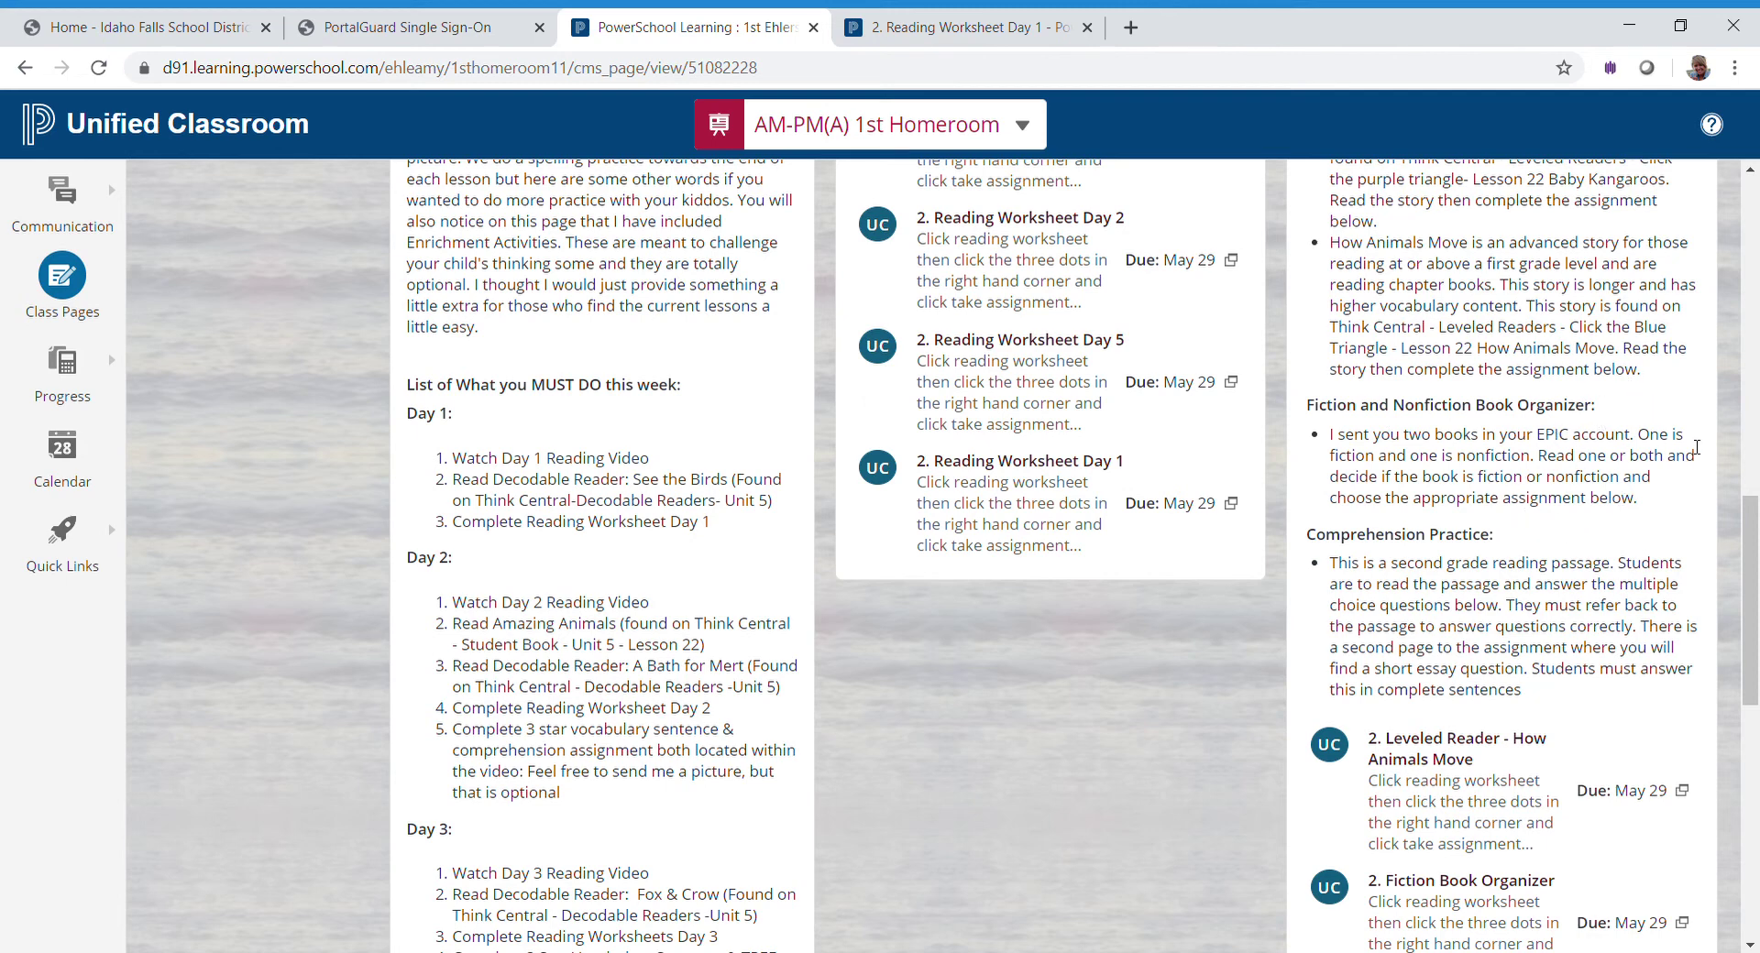
pyautogui.moveTo(1748, 532); pyautogui.dragTo(1748, 558)
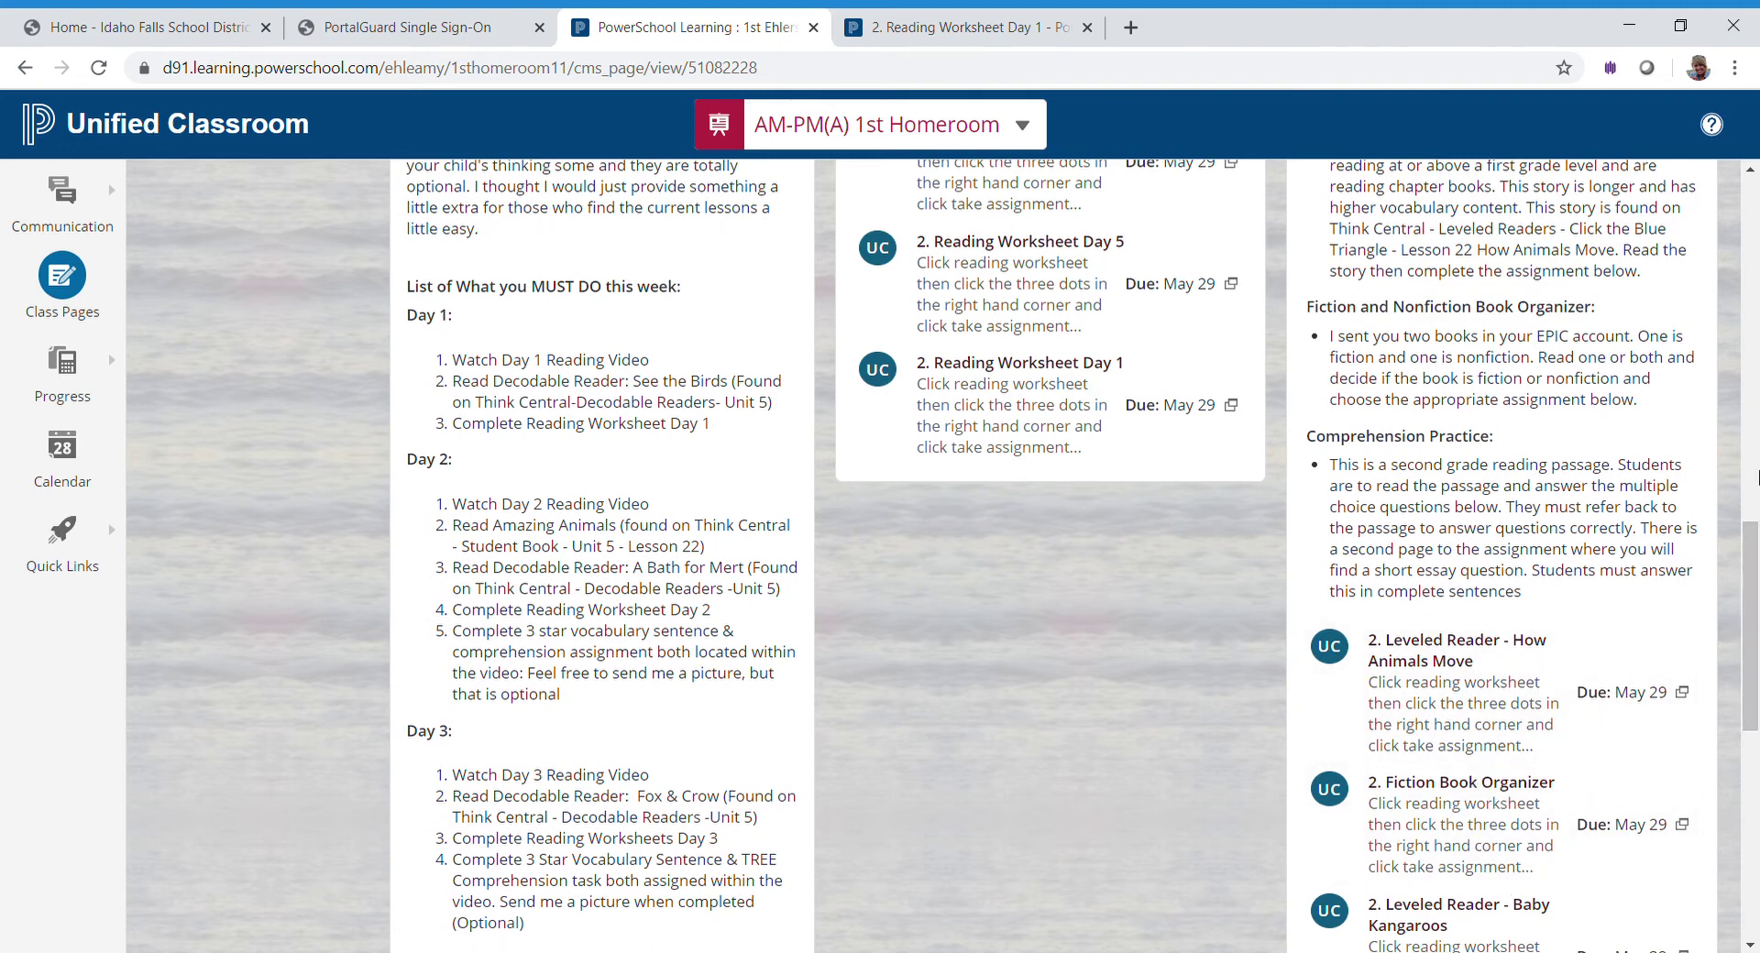
pyautogui.moveTo(1750, 555); pyautogui.dragTo(1751, 558)
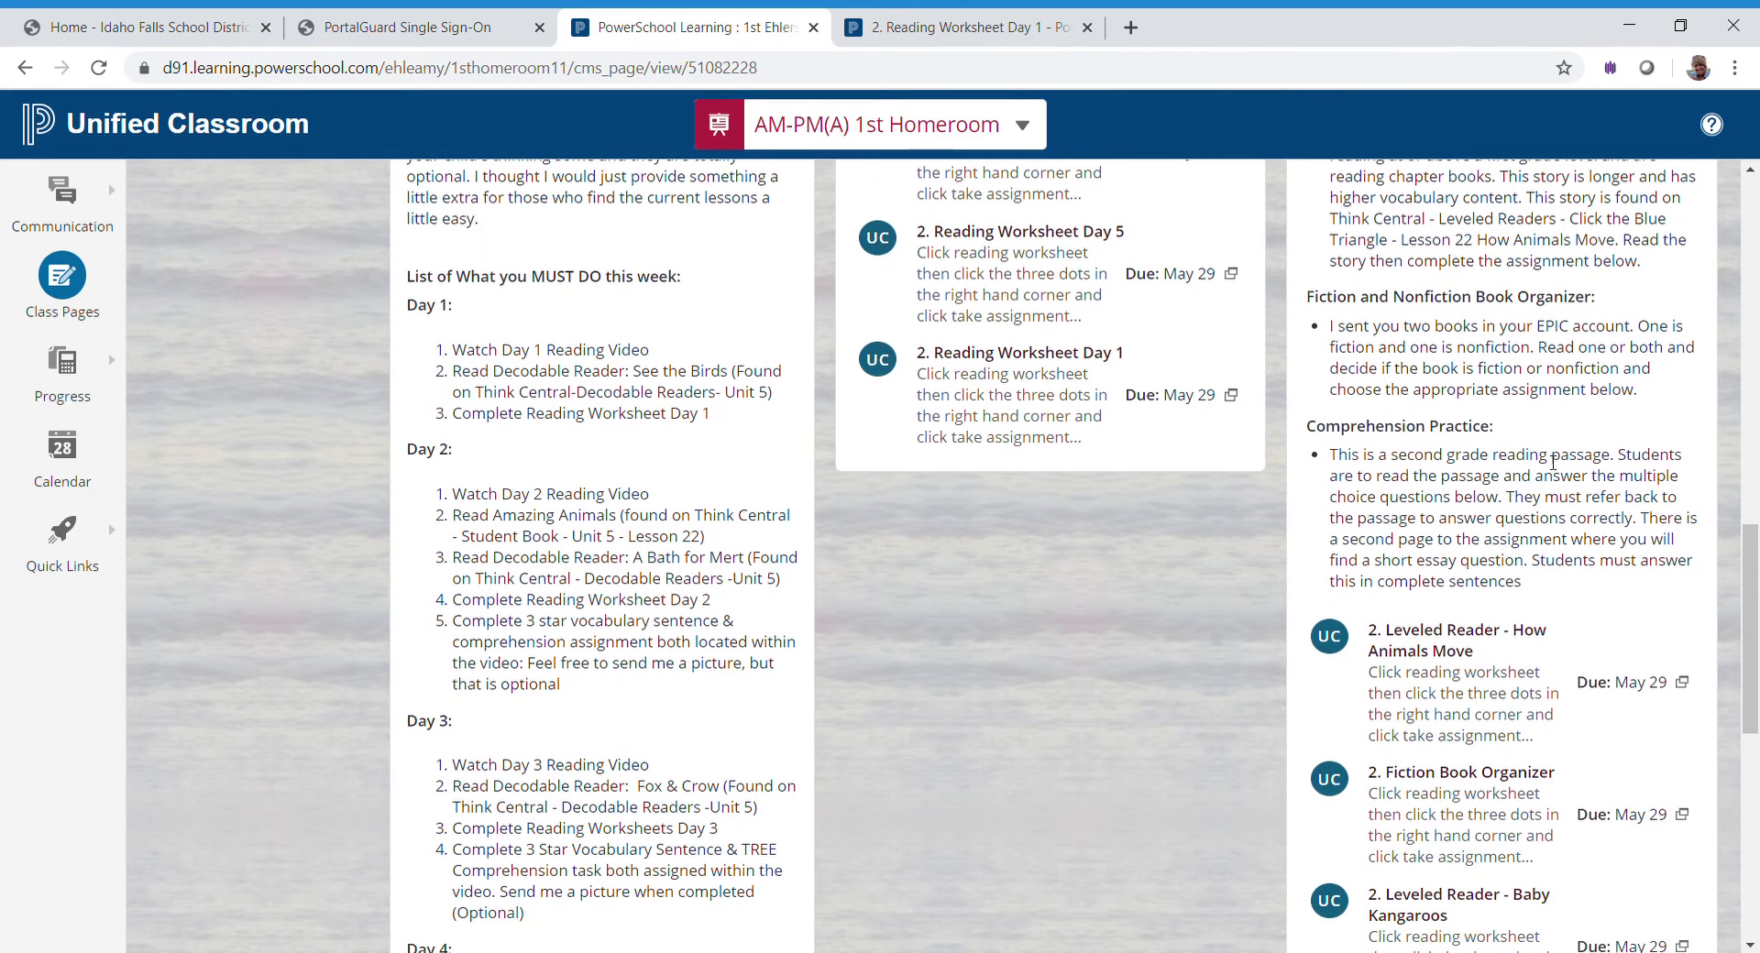
pyautogui.moveTo(1750, 572); pyautogui.dragTo(1730, 635)
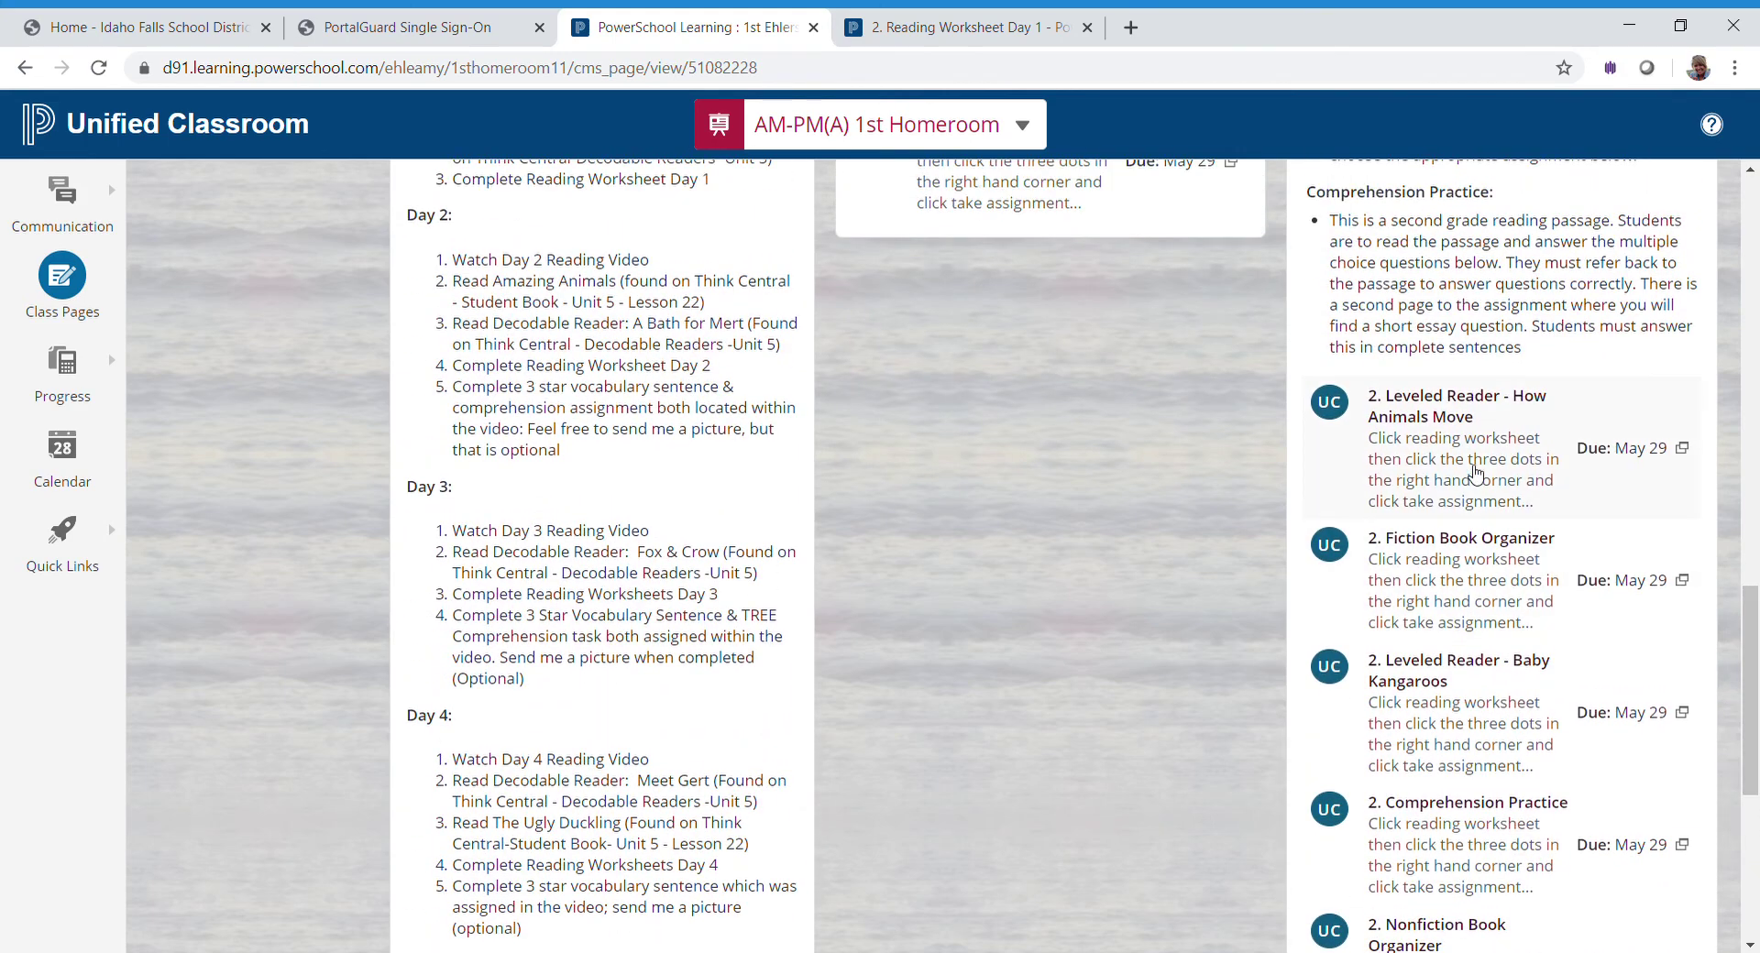
pyautogui.moveTo(1755, 633); pyautogui.dragTo(1755, 592)
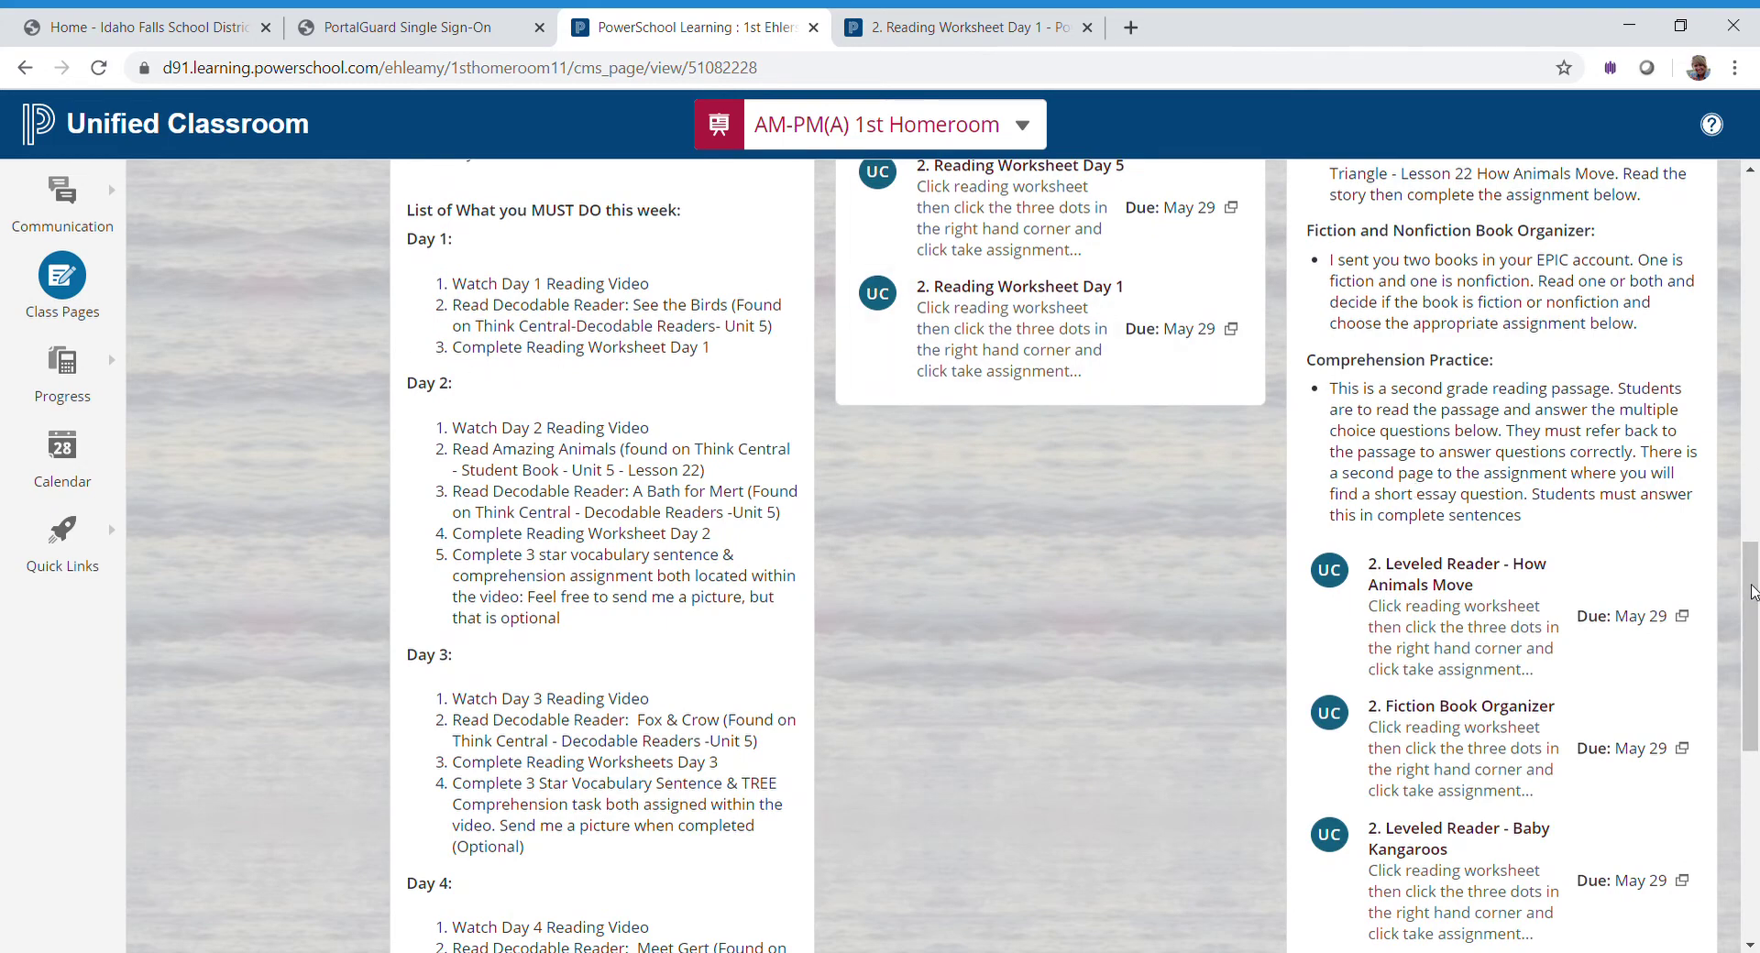
pyautogui.moveTo(1747, 587); pyautogui.dragTo(1755, 435)
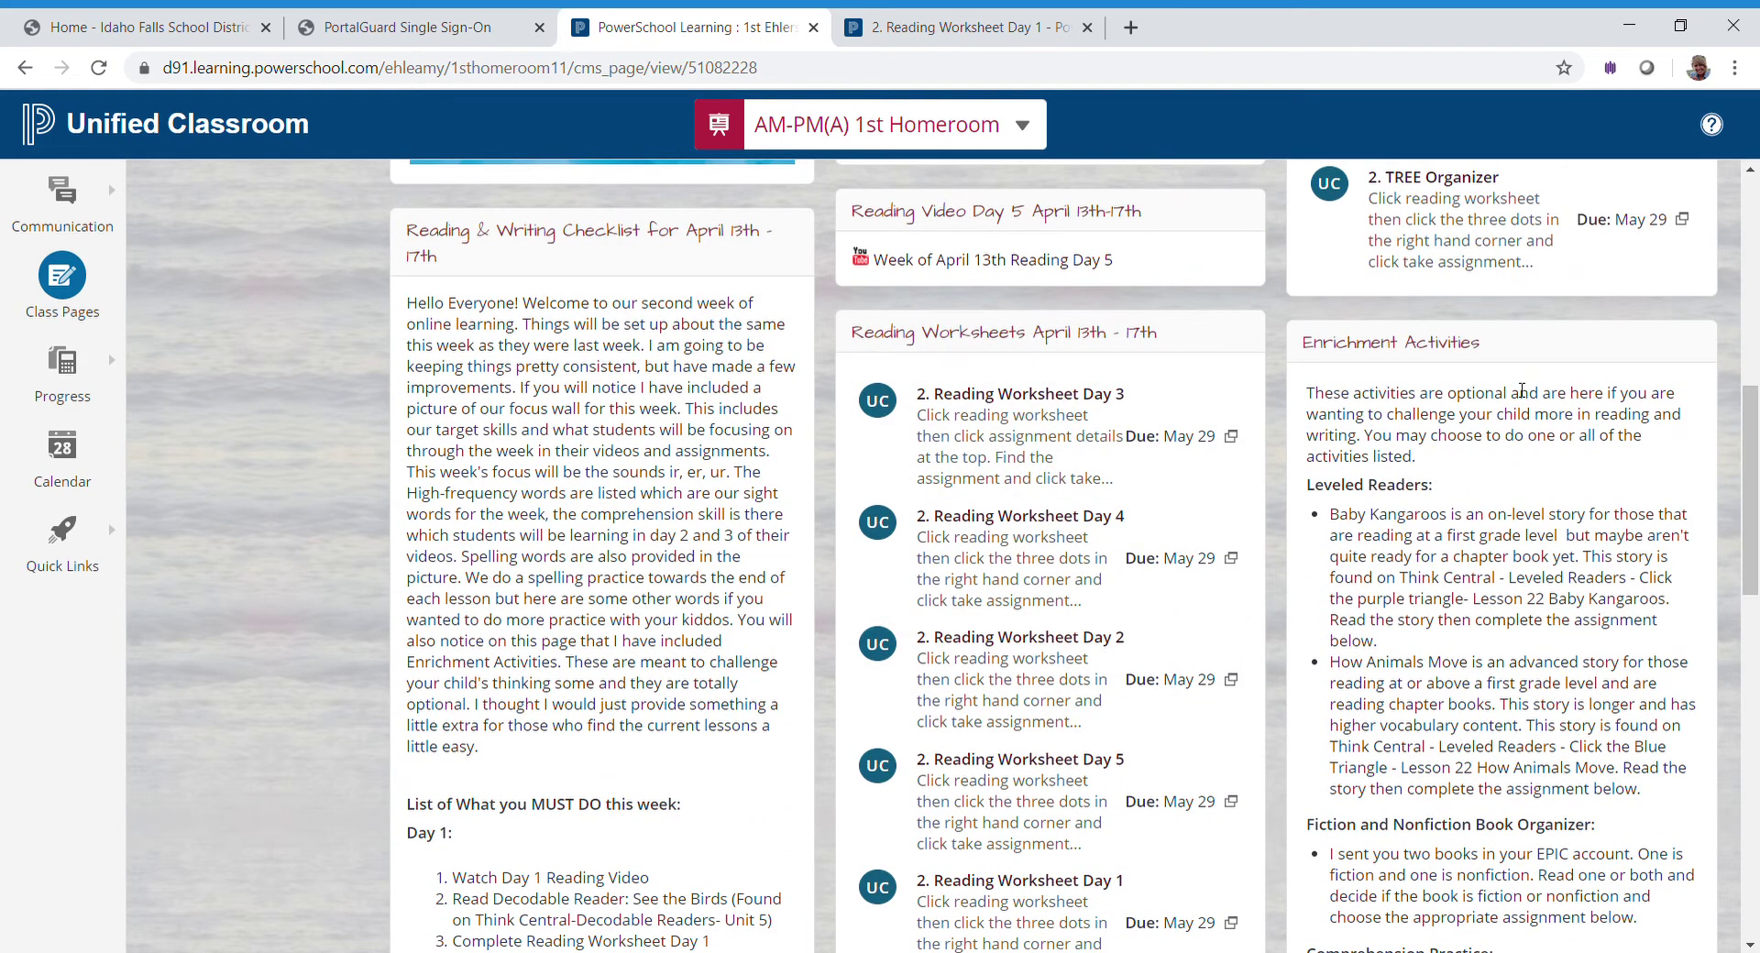
pyautogui.moveTo(1756, 428); pyautogui.dragTo(1755, 241)
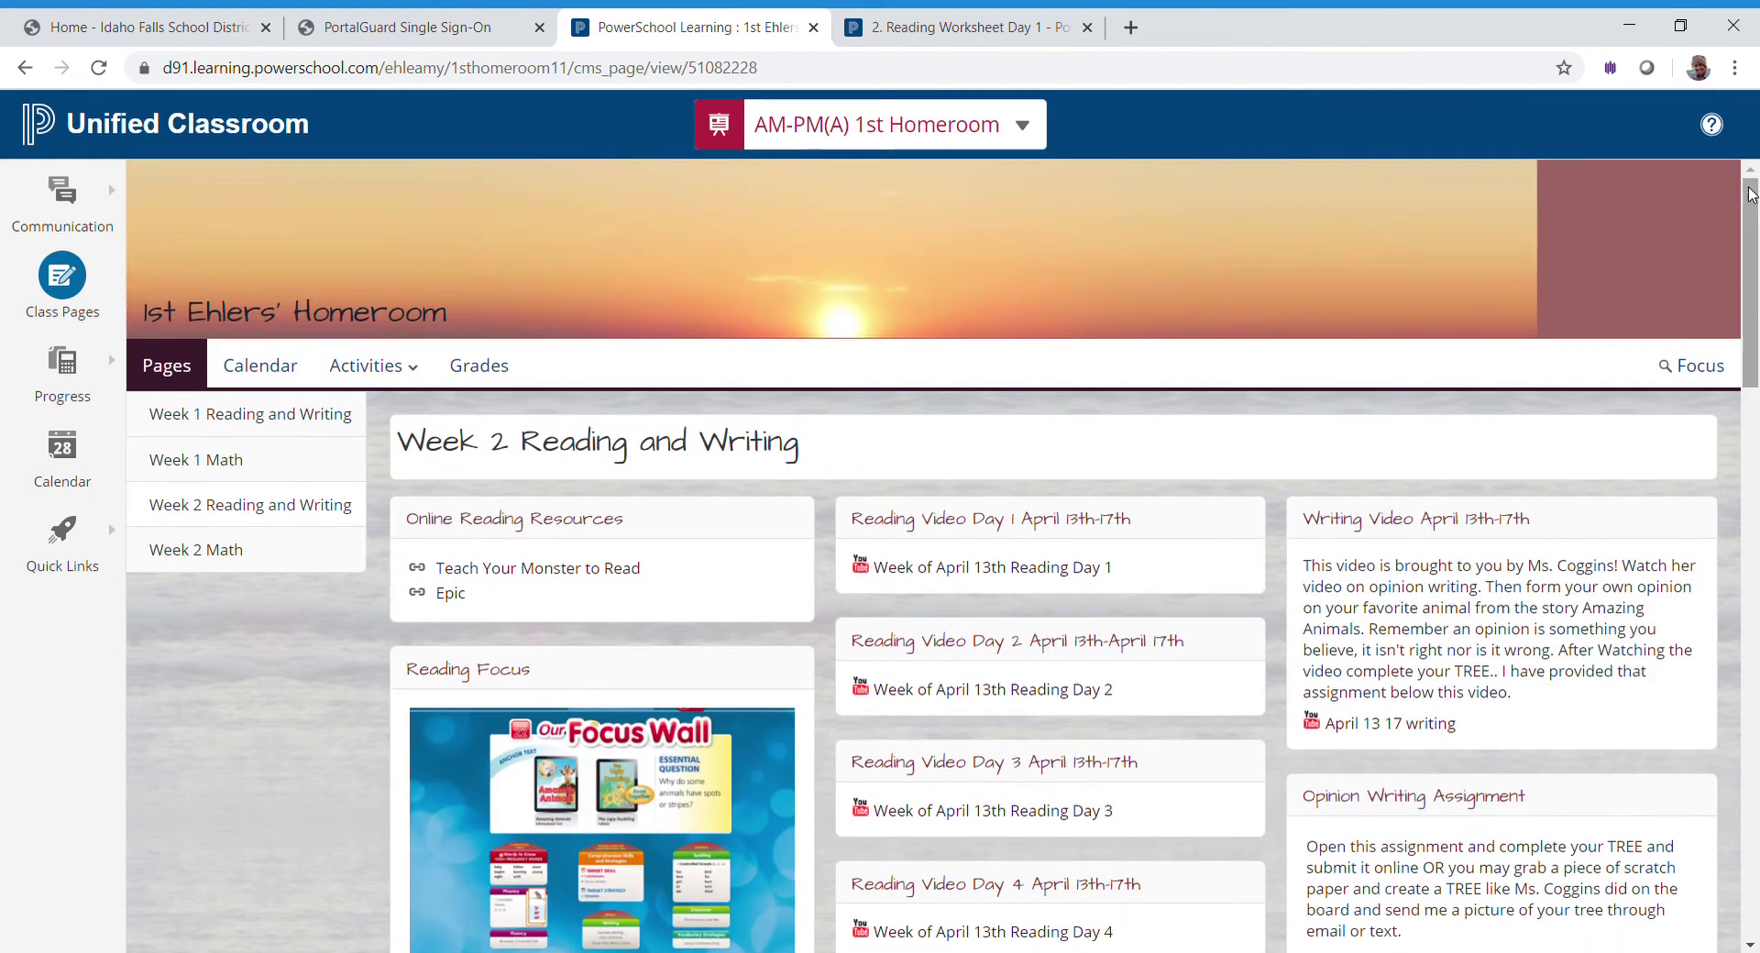
# - Open the Week 2 Math page and review its checklist, daily math videos, worksheets, chapter tests and enrichment challenges
pyautogui.click(226, 554)
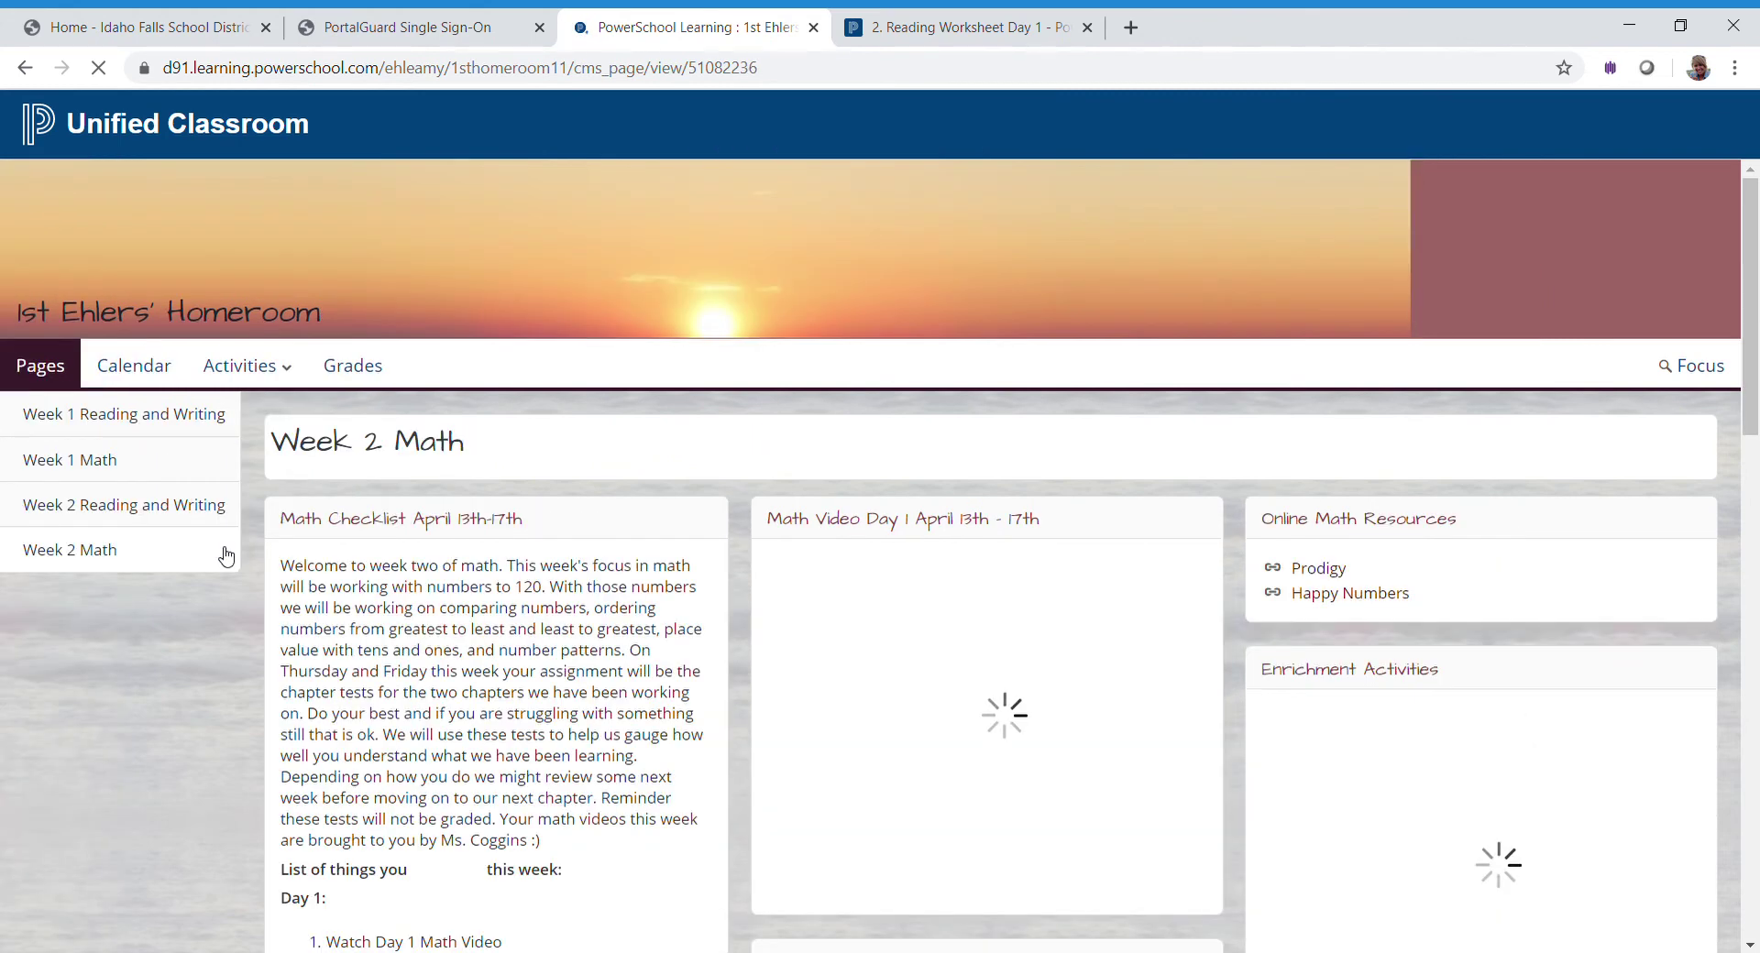
pyautogui.moveTo(1737, 304); pyautogui.dragTo(1739, 421)
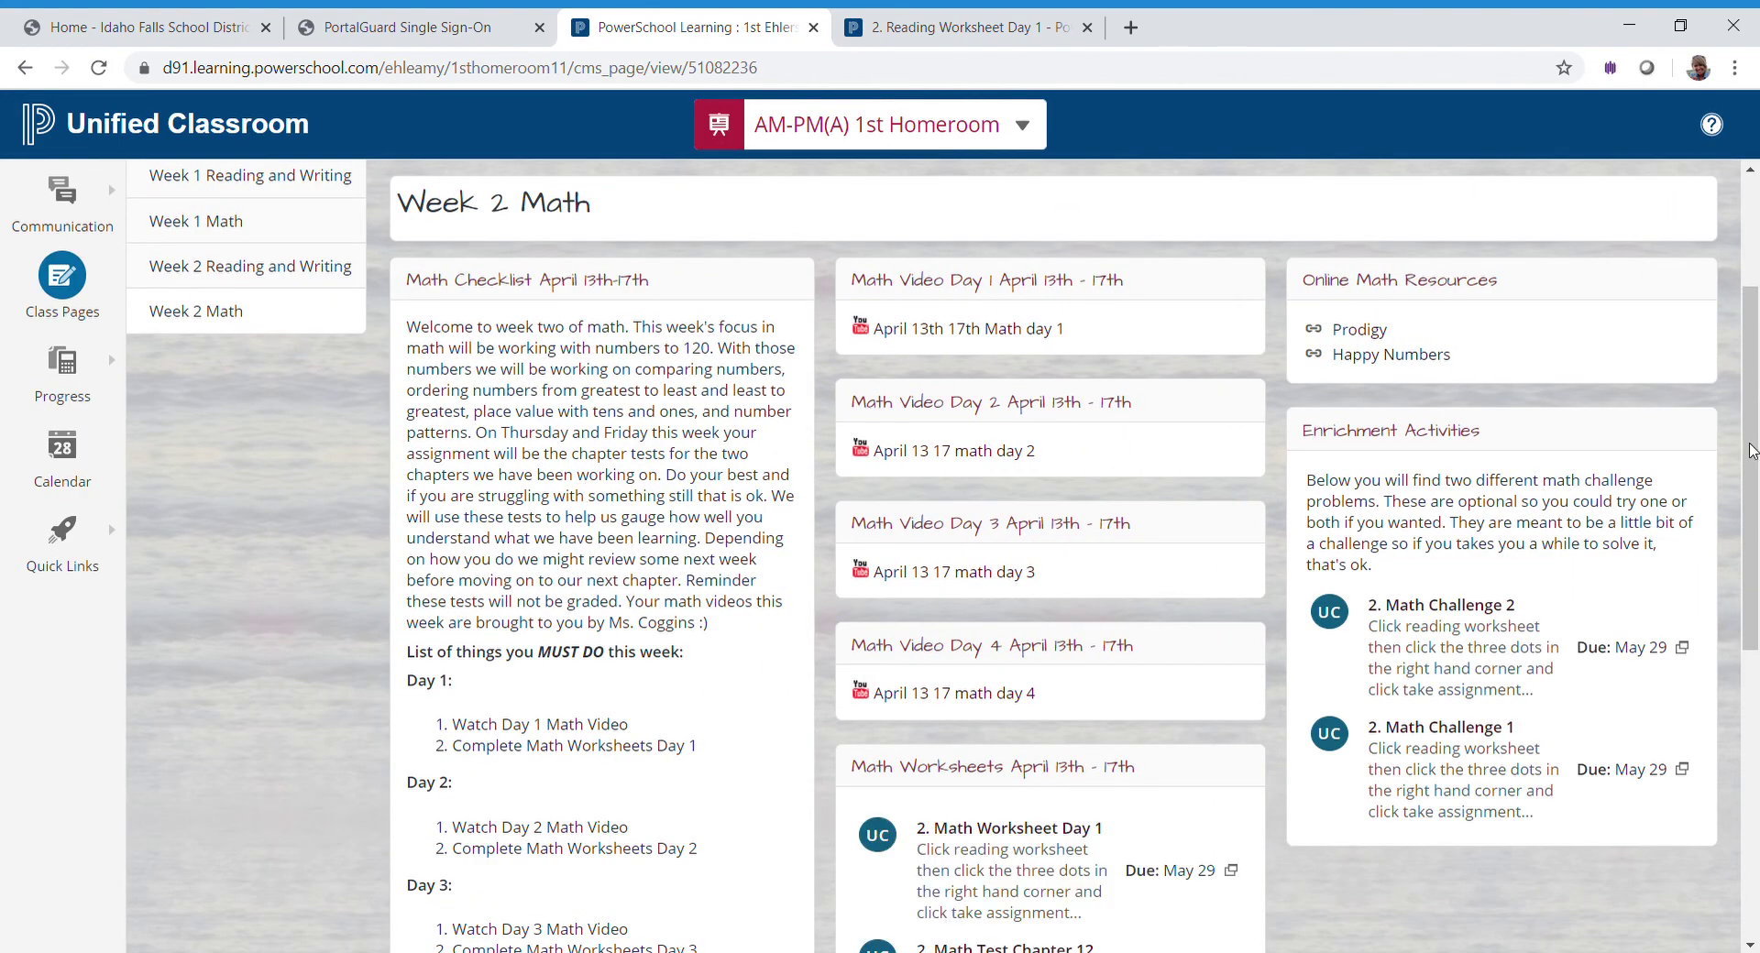
pyautogui.moveTo(1752, 446); pyautogui.dragTo(1723, 553)
pyautogui.scroll(-2, 683, 449)
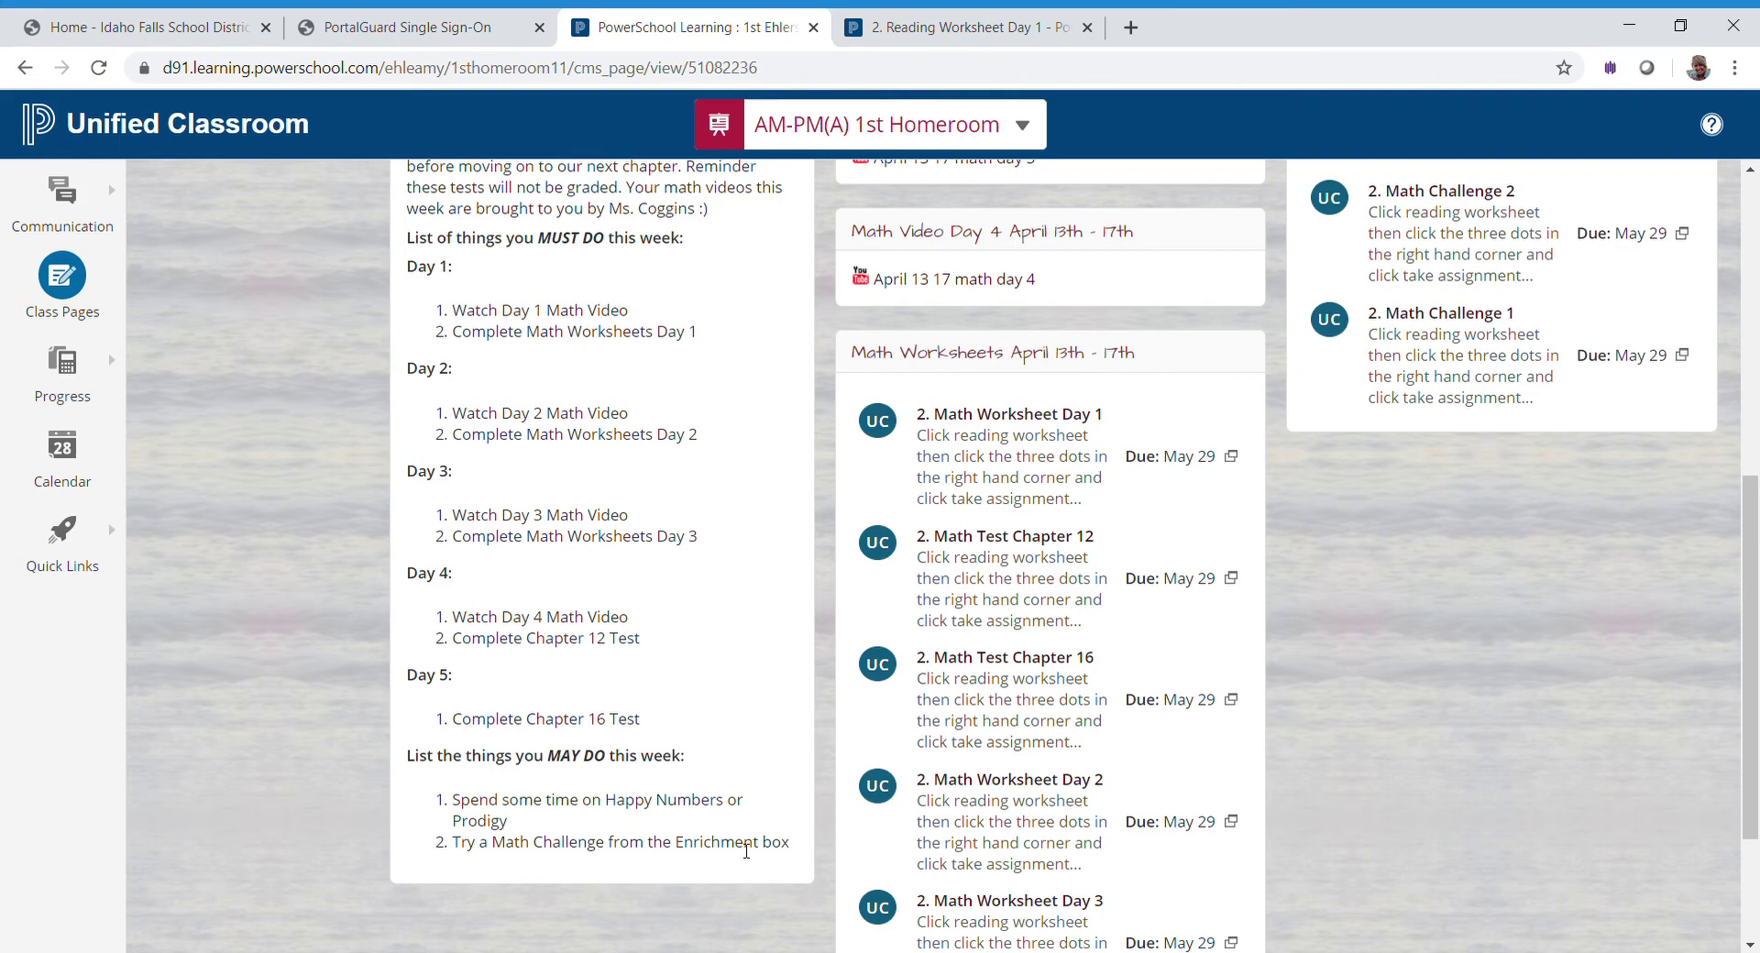
pyautogui.moveTo(1753, 602); pyautogui.dragTo(1752, 390)
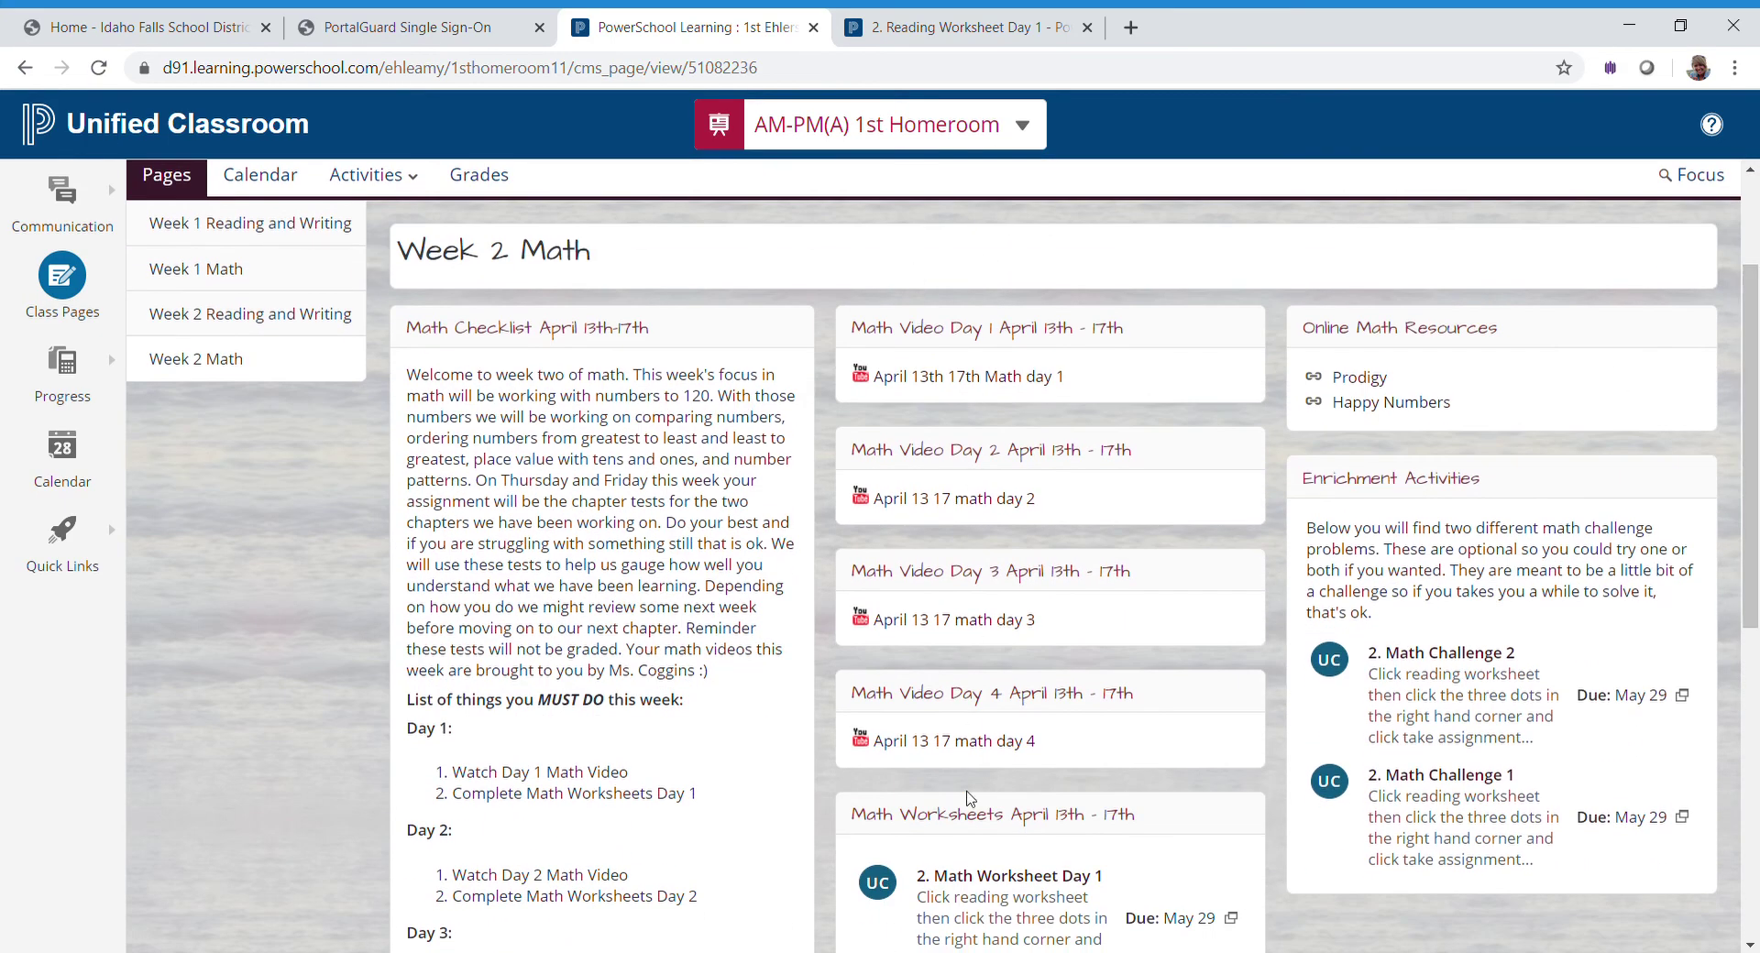
pyautogui.moveTo(1753, 569); pyautogui.dragTo(1752, 741)
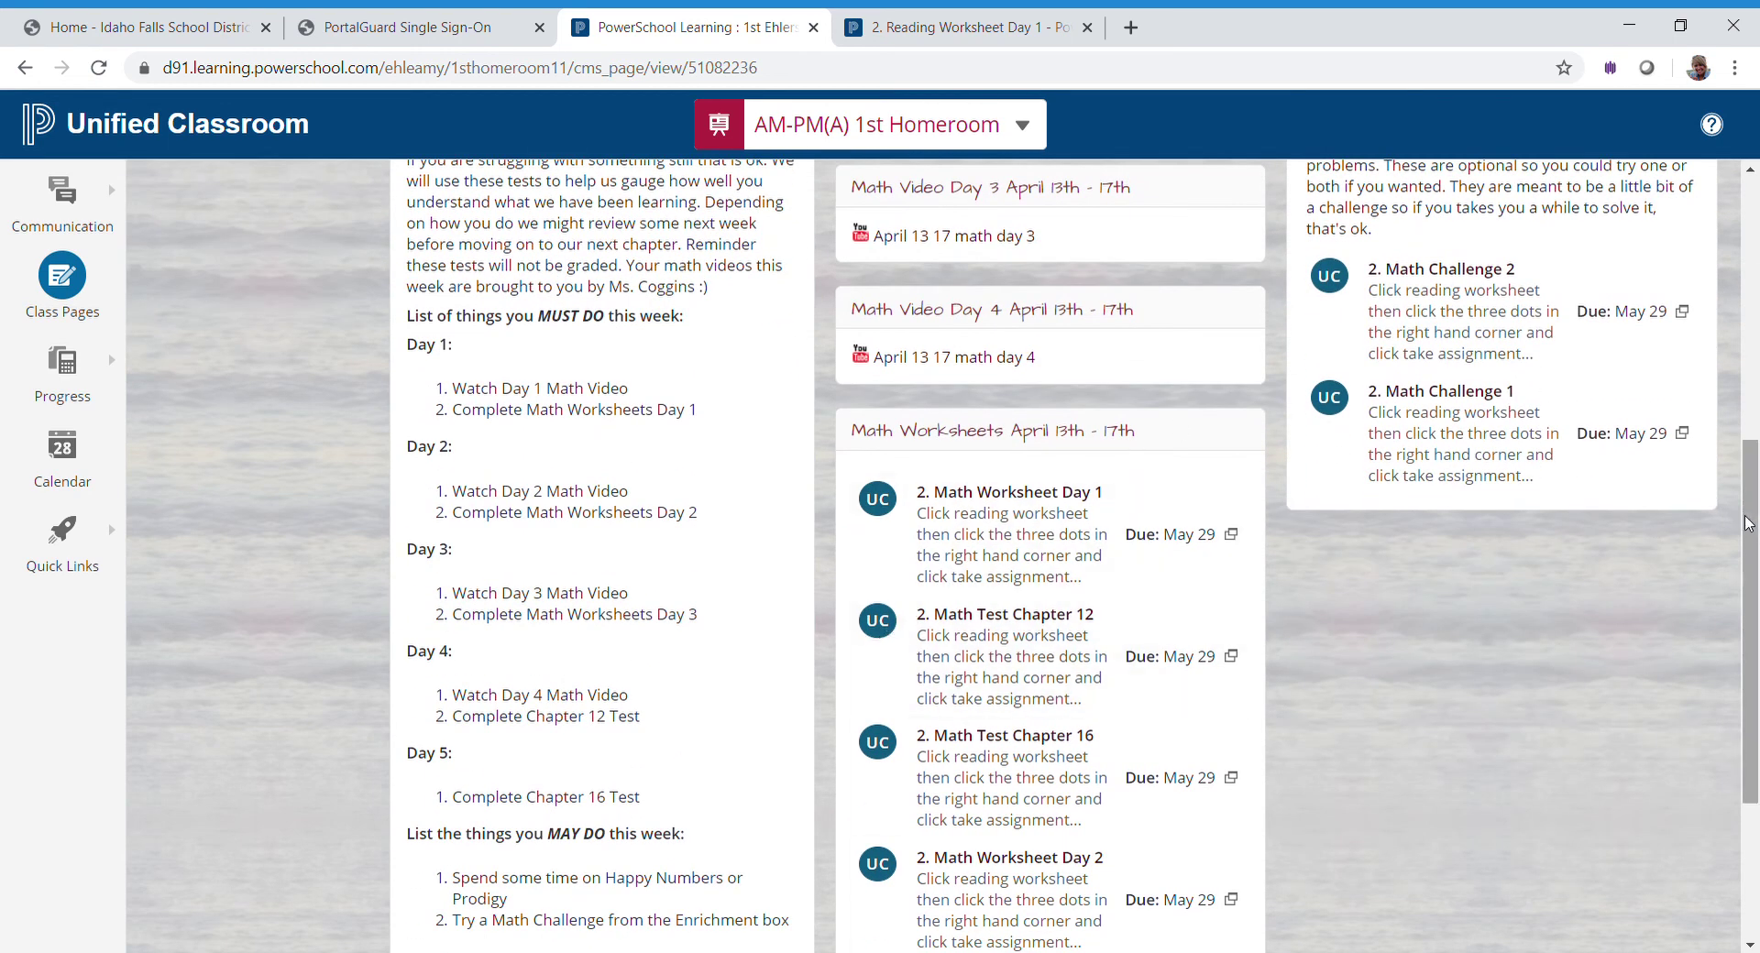
pyautogui.moveTo(1753, 520); pyautogui.dragTo(1737, 584)
pyautogui.scroll(6, 1313, 636)
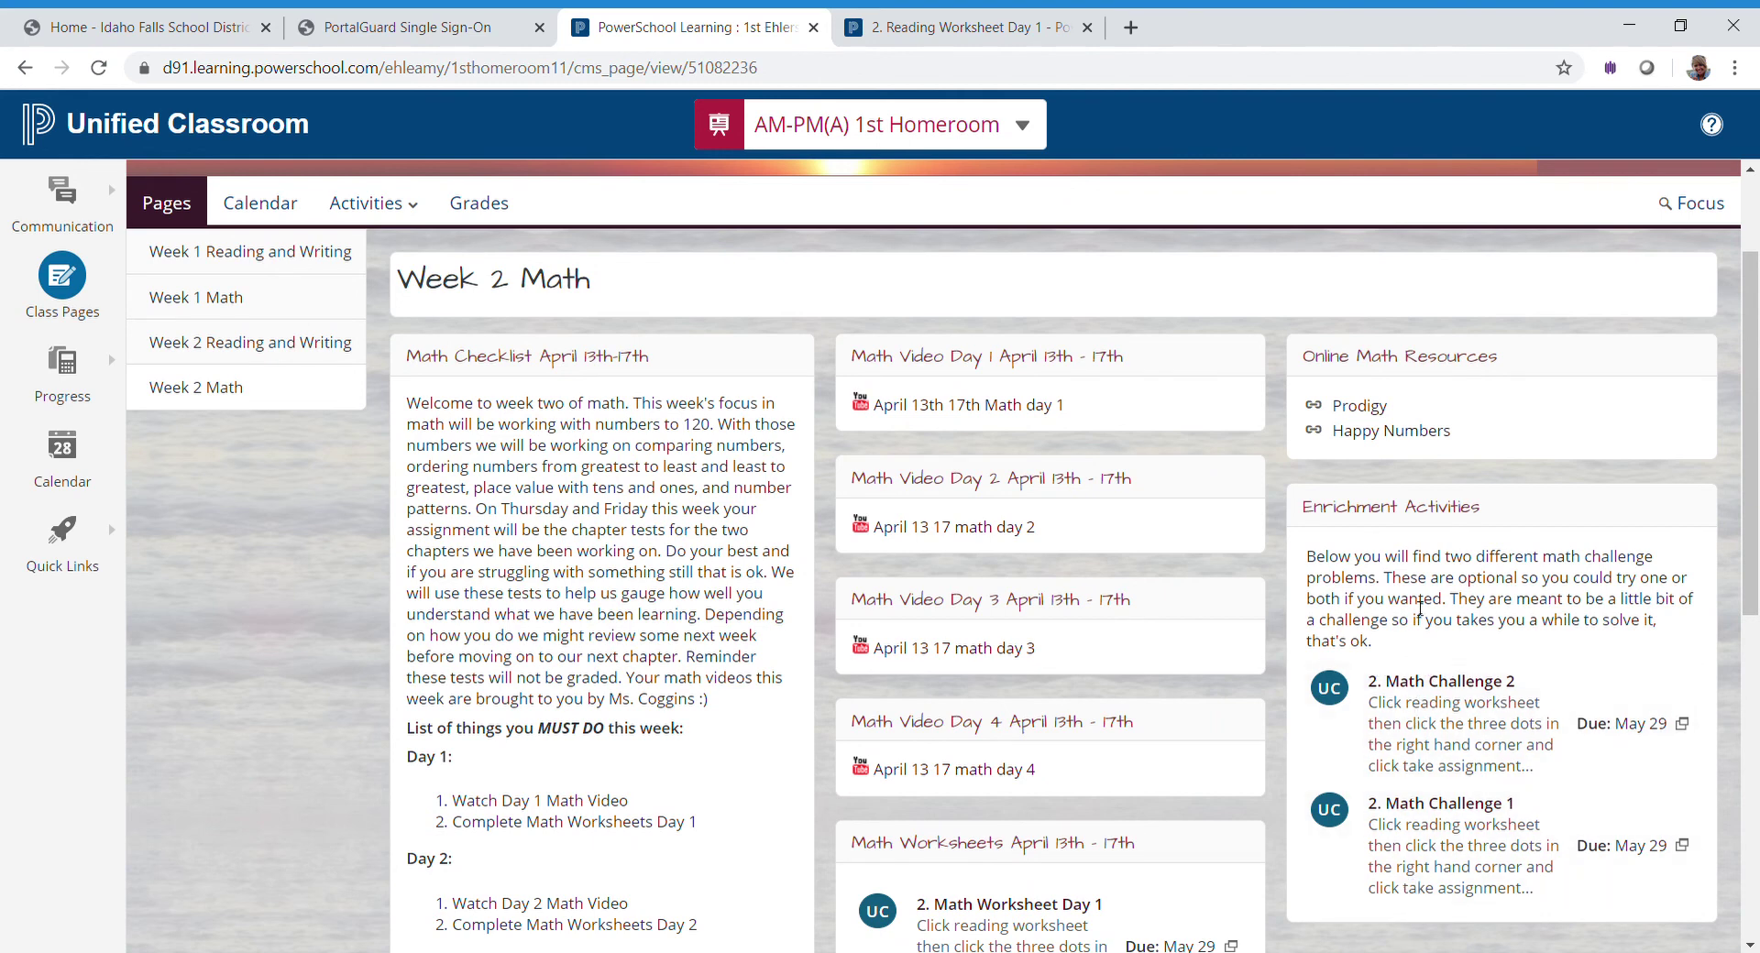
pyautogui.moveTo(1755, 531); pyautogui.dragTo(1755, 570)
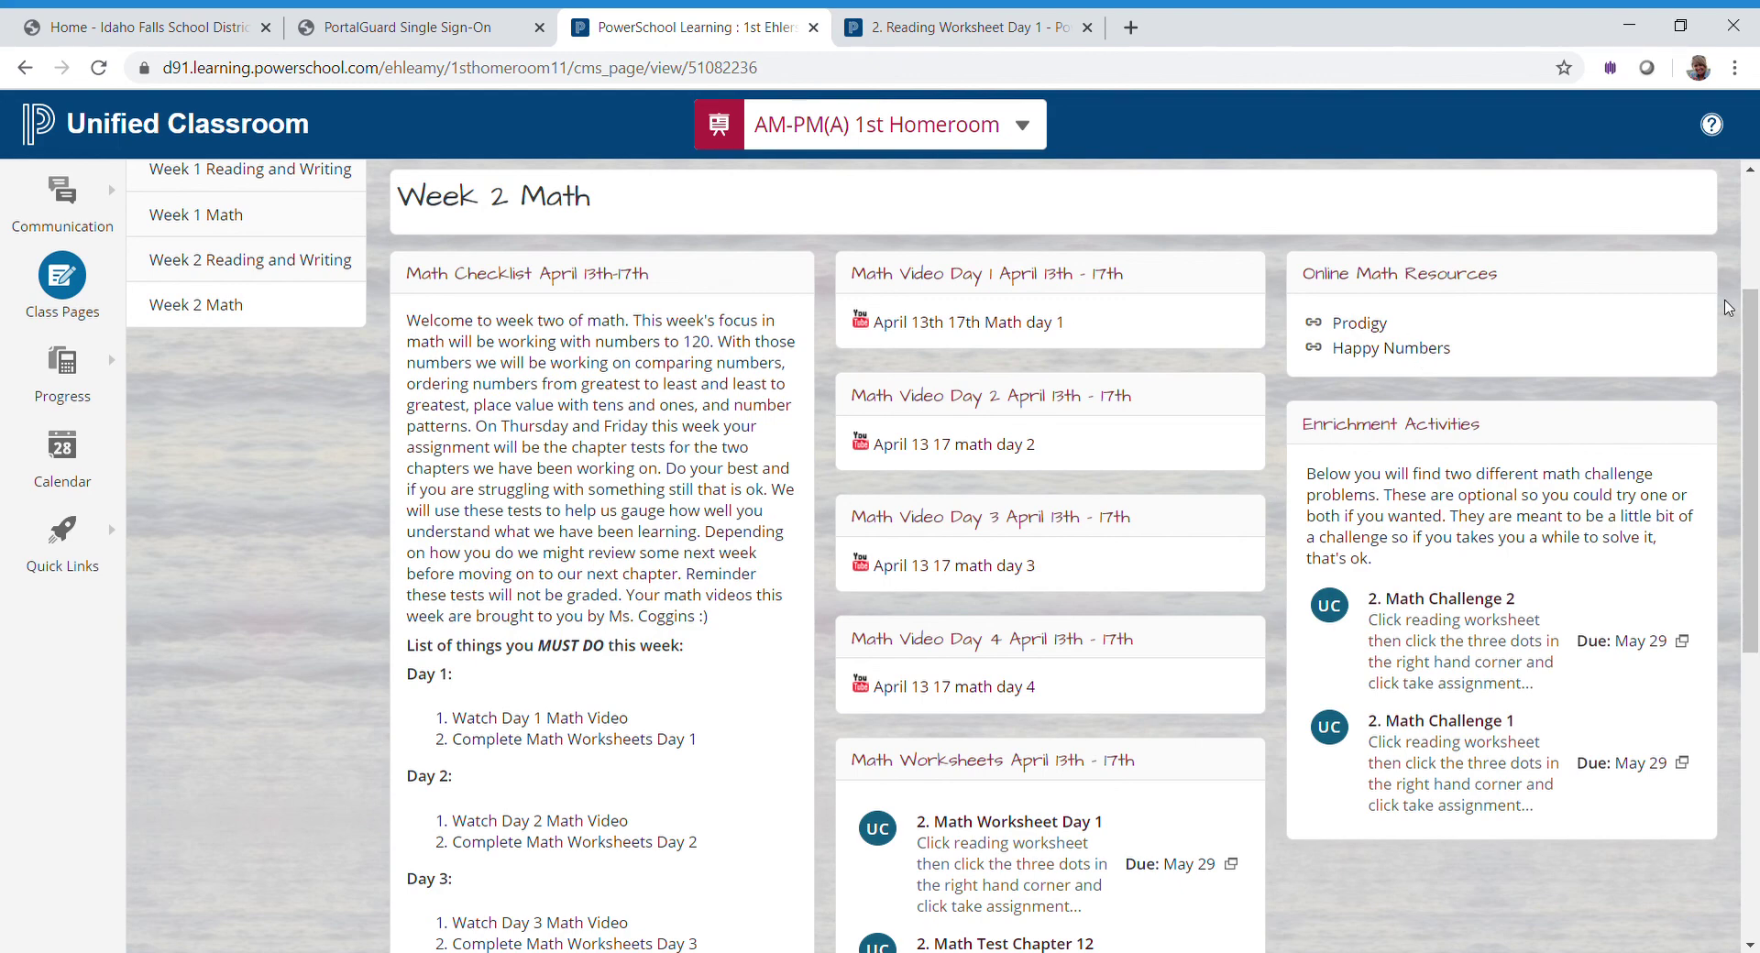
pyautogui.moveTo(1741, 374); pyautogui.dragTo(1740, 264)
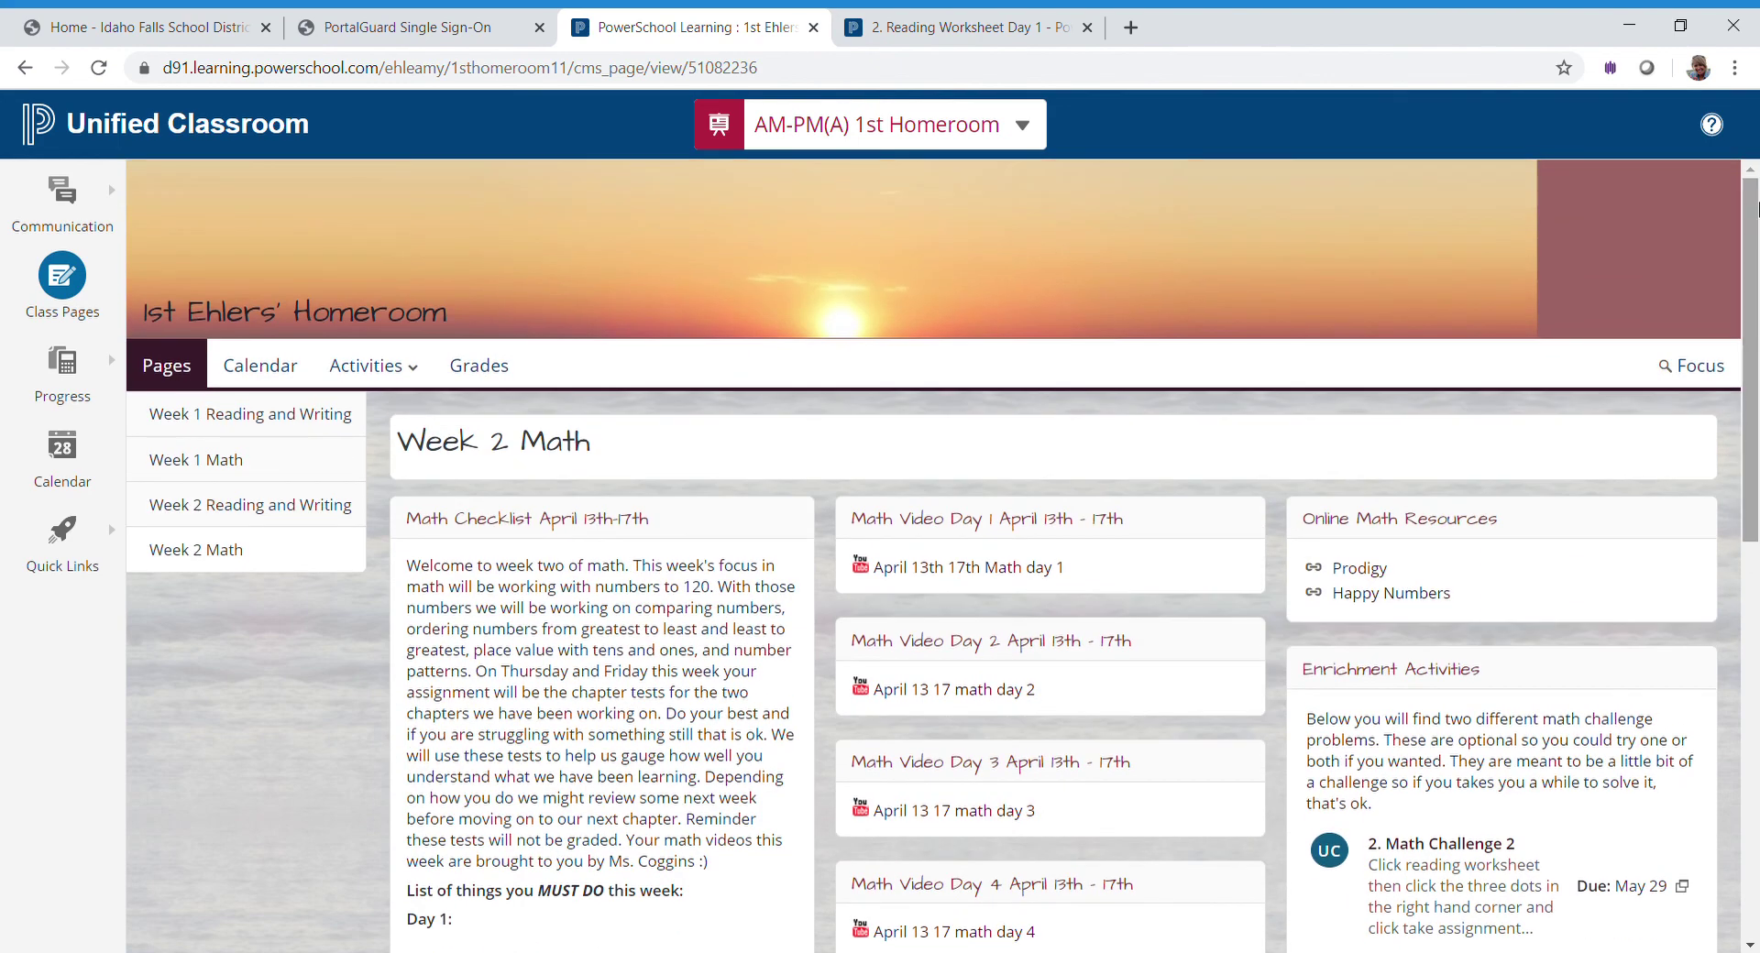